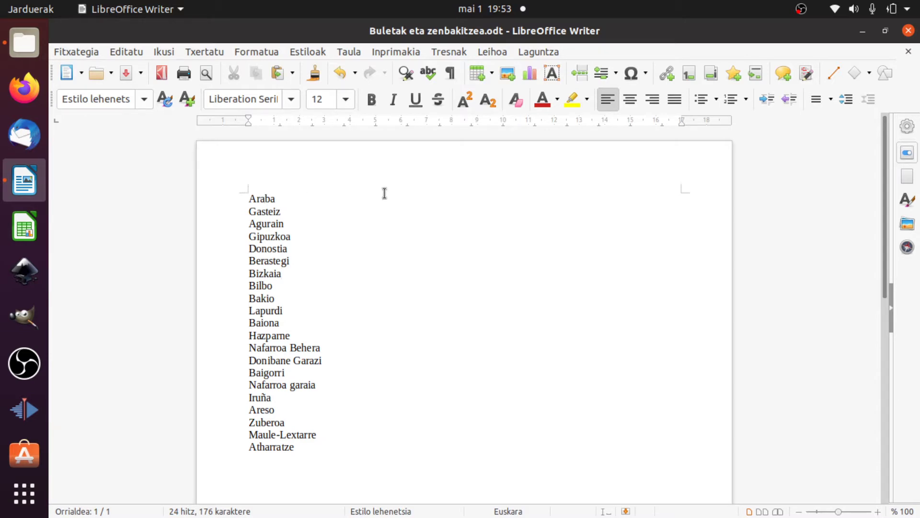
- Number the first three lines manually with 1., 2. and 3., and try a blank line after Gasteiz
text(1.)
click(250, 211)
text(2.)
click(249, 224)
text(3)
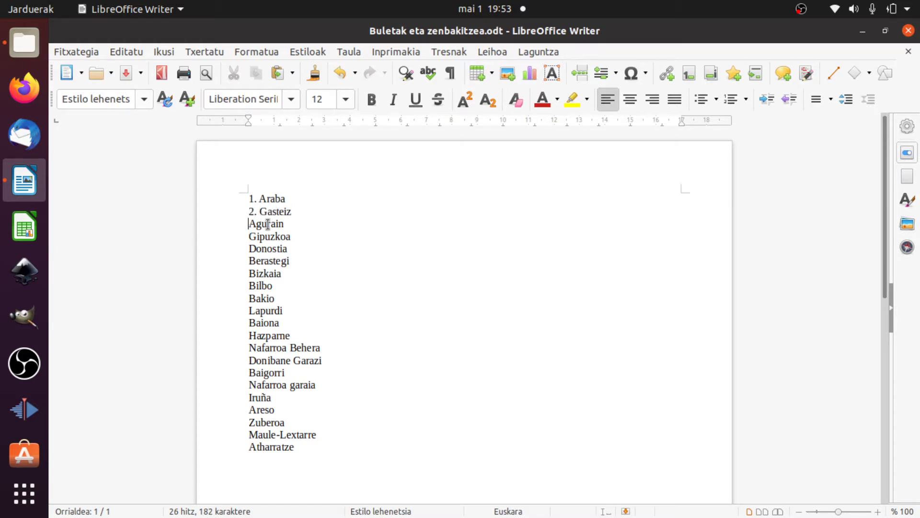
text(.)
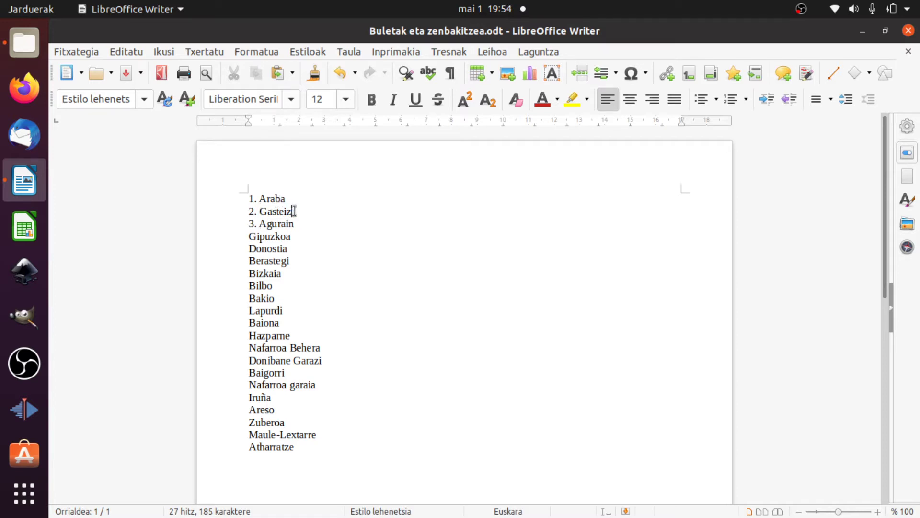
key(Return)
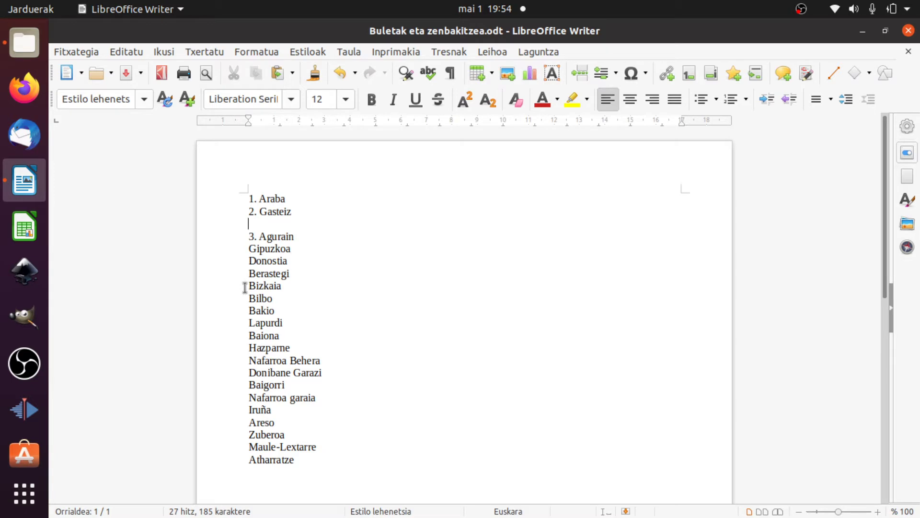
key(BackSpace)
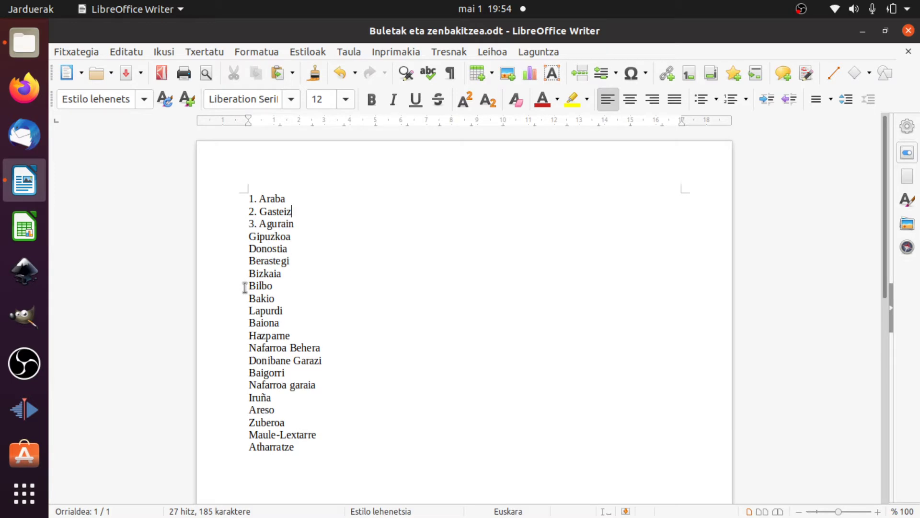
- Delete the manually entered numbers before Agurain, Gasteiz and Araba
click(259, 223)
key(BackSpace)
key(BackSpace)
key(BackSpace)
click(261, 210)
key(BackSpace)
key(BackSpace)
key(BackSpace)
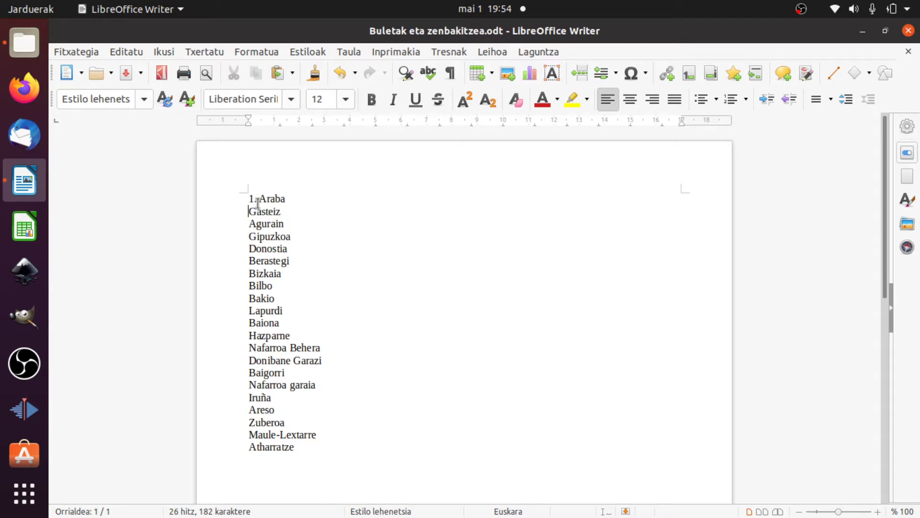
click(257, 198)
key(BackSpace)
key(BackSpace)
key(BackSpace)
- Format all lines from Araba to Atharratze as a bulleted list
drag(249, 198, 335, 441)
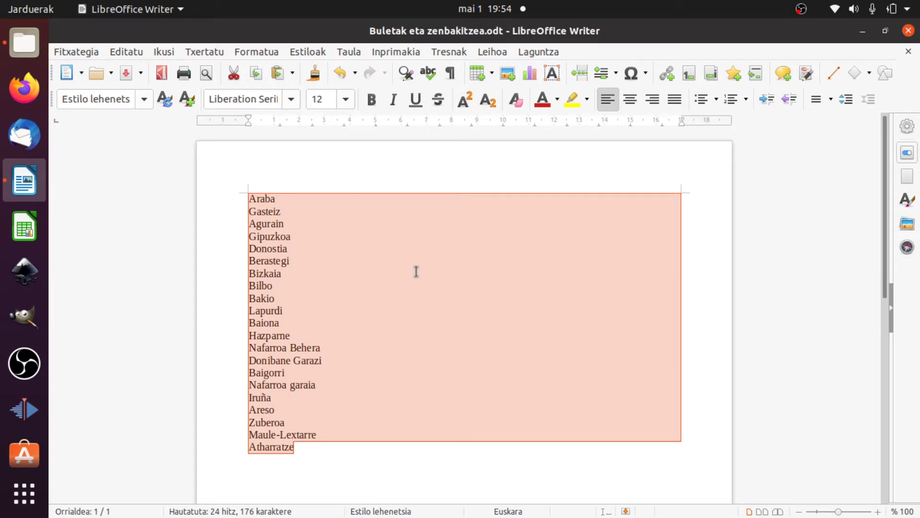
click(700, 101)
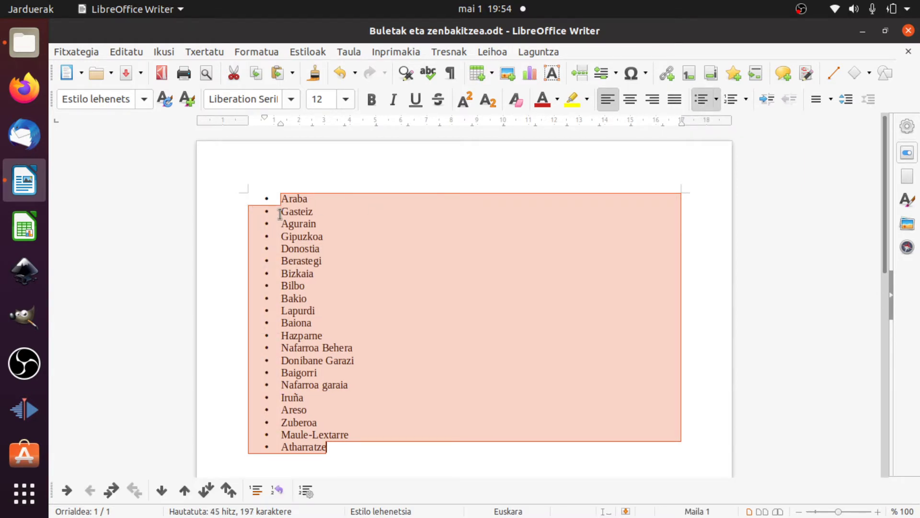
click(280, 214)
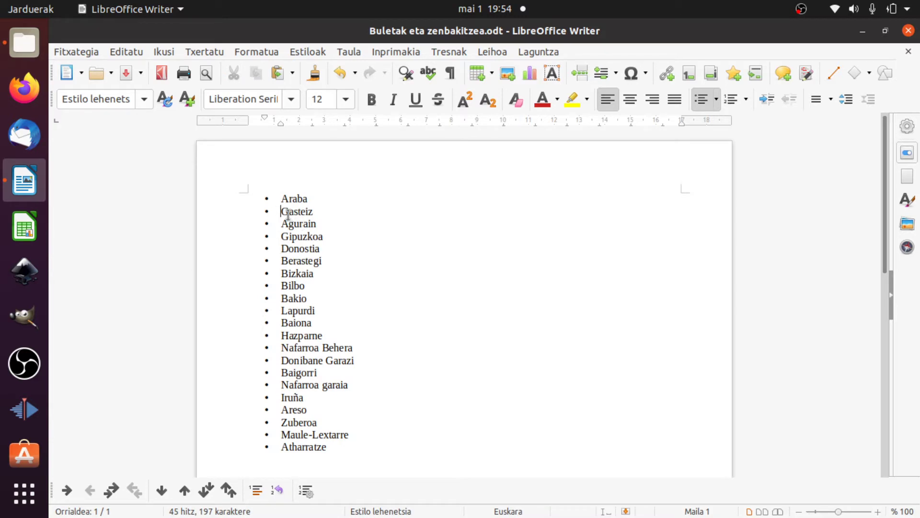
- Try demoting only the Gasteiz bullet by one level, and undo it
drag(283, 211, 317, 223)
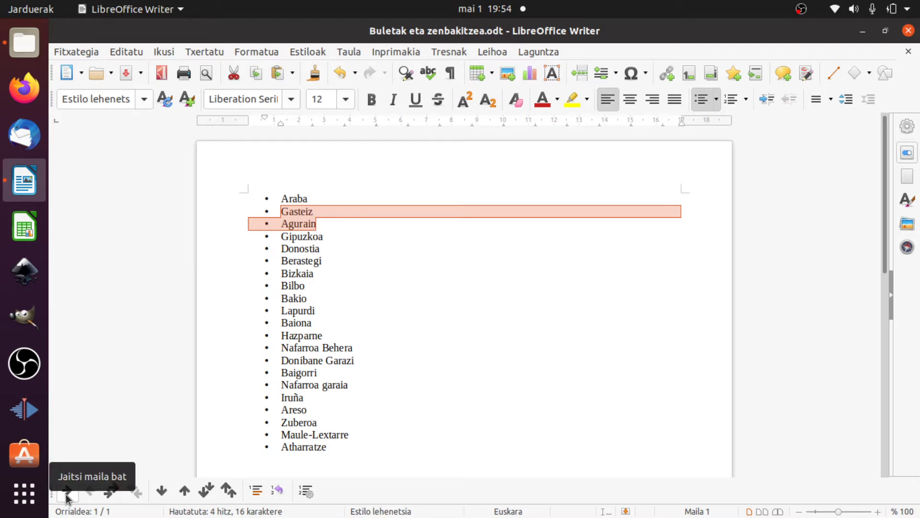
click(282, 211)
key(Tab)
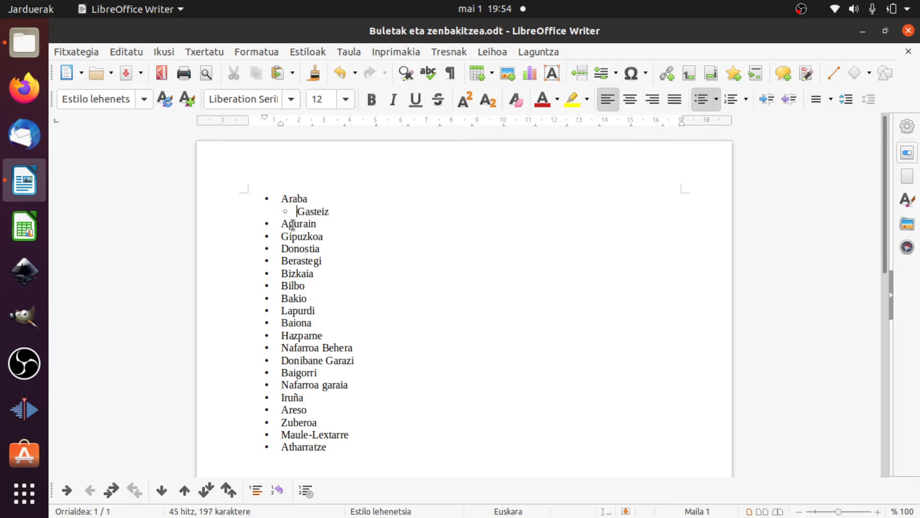
key(ctrl+z)
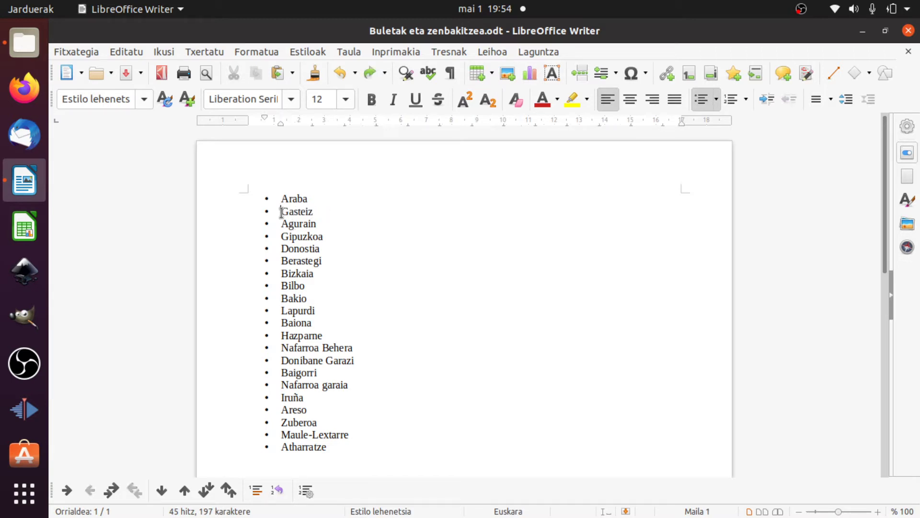
- Demote the Gasteiz and Agurain bullets together by one level under Araba
drag(282, 211, 322, 224)
key(BackSpace)
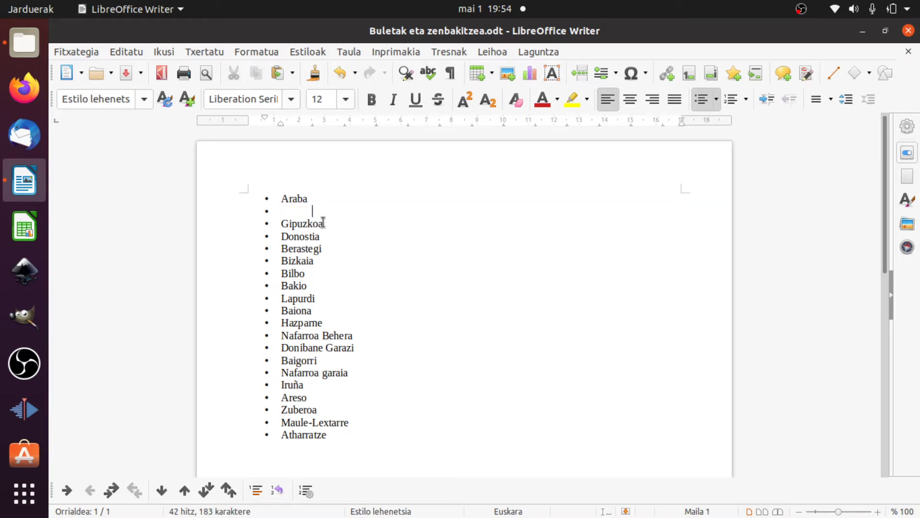
key(ctrl+z)
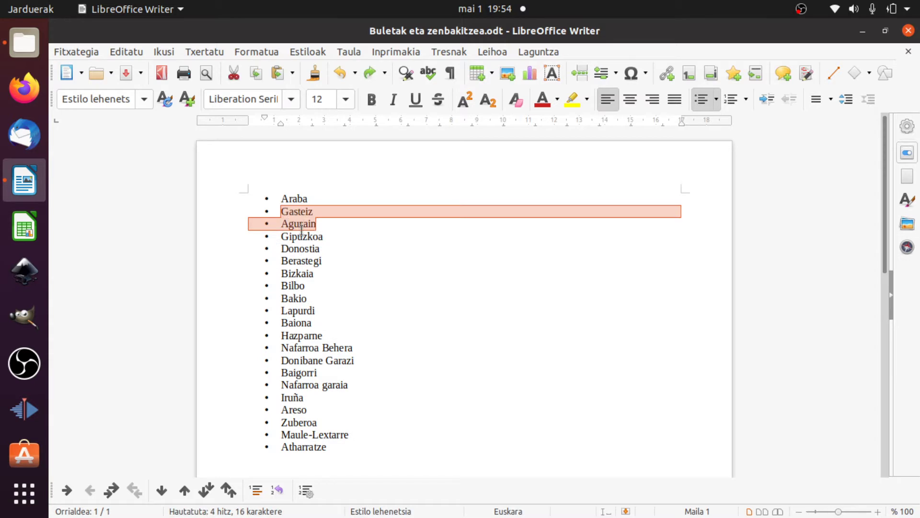
click(67, 490)
click(294, 249)
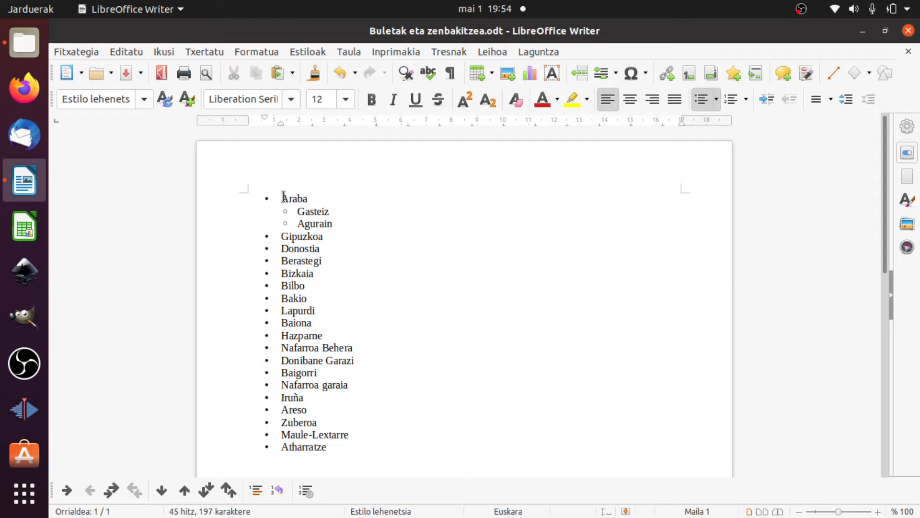
- Convert the whole bulleted list from Araba to Atharratze into a numbered list
drag(284, 198, 345, 448)
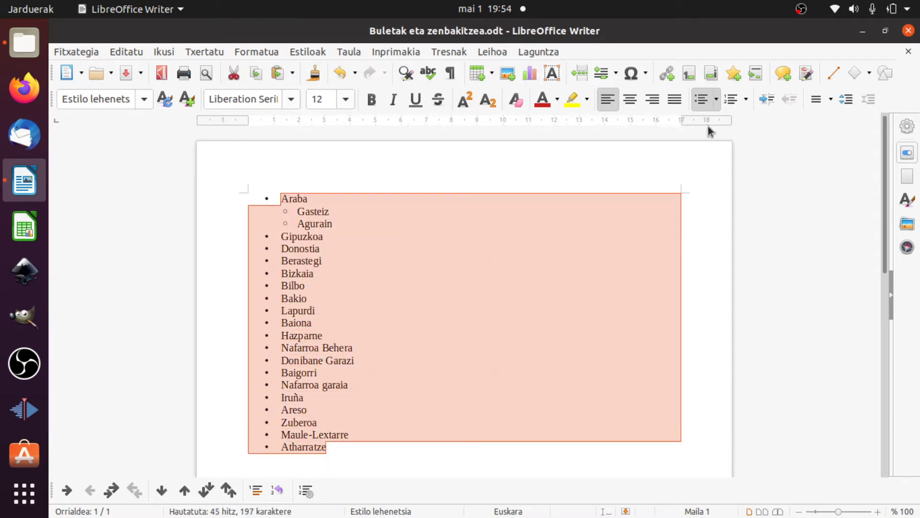
click(731, 101)
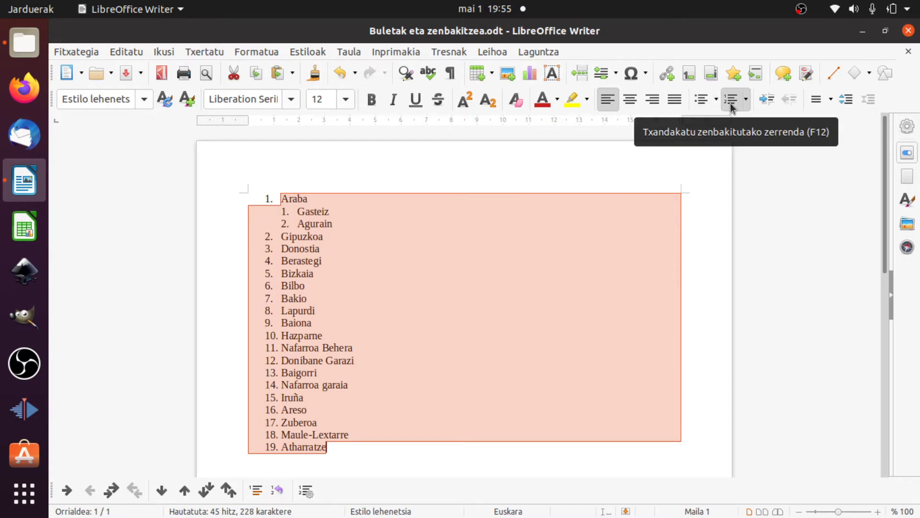
click(269, 198)
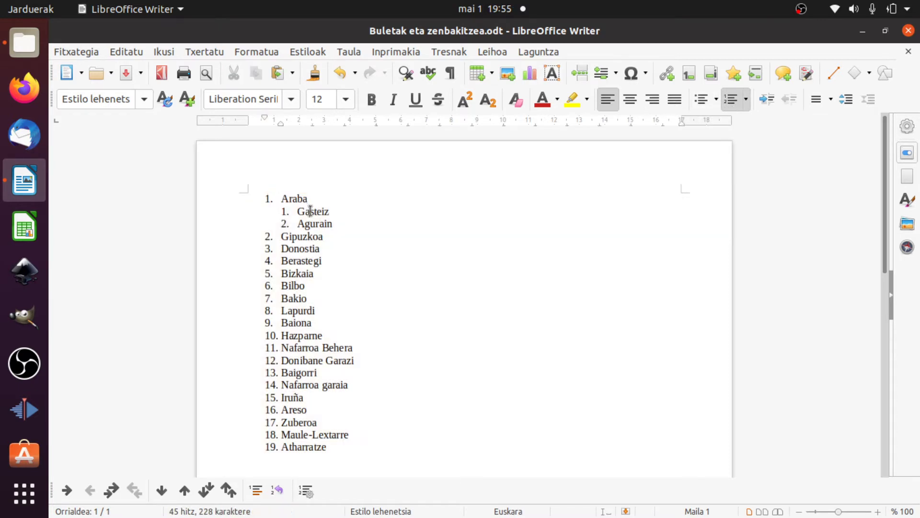
click(310, 213)
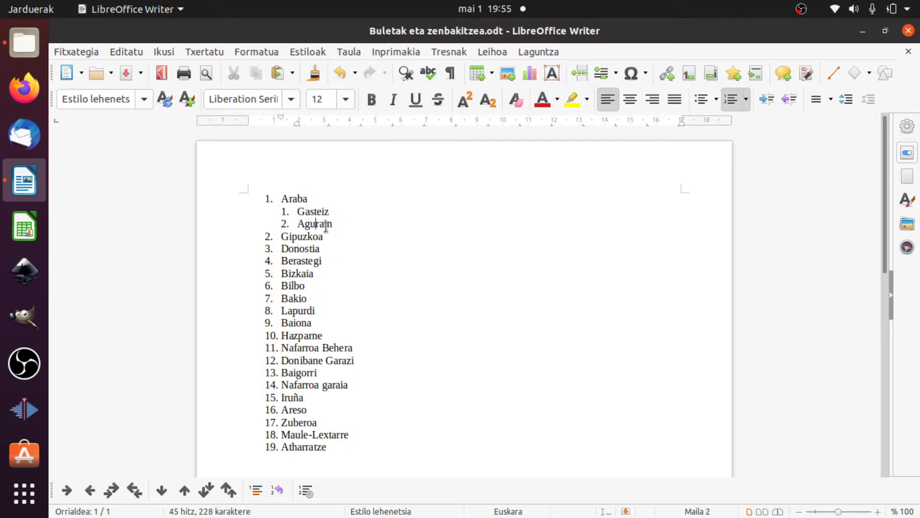
click(282, 236)
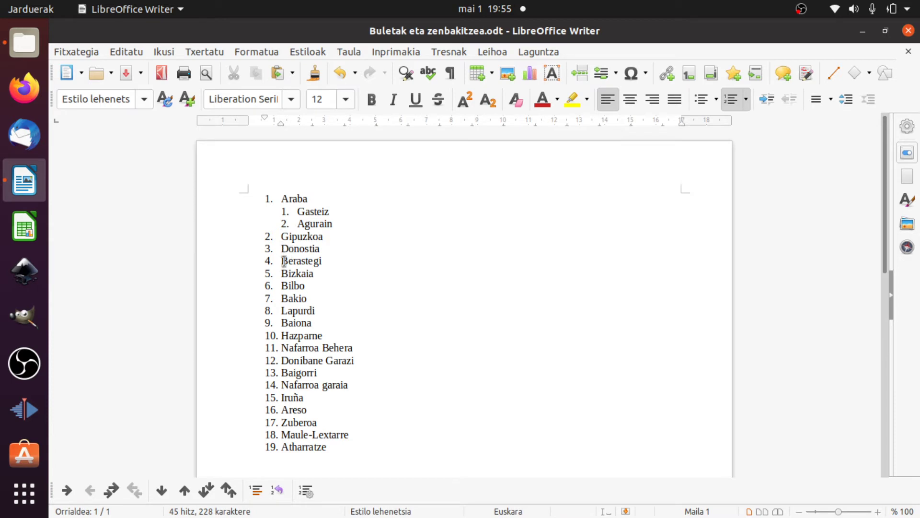
- Demote Donostia and Berastegi, Bilbo and Bakio, and Baiona and Hazparne by one level under Gipuzkoa, Bizkaia and Lapurdi
drag(288, 248, 320, 261)
click(67, 490)
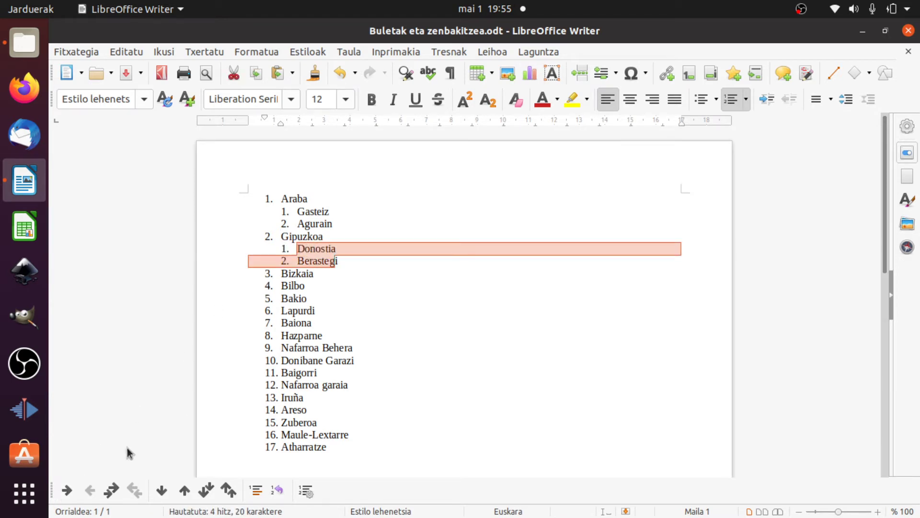
drag(281, 285, 338, 335)
click(67, 490)
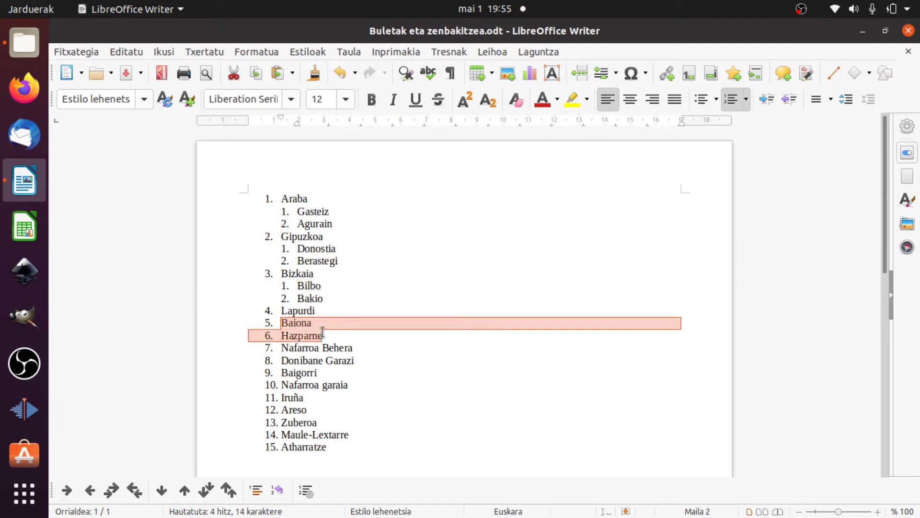
click(67, 490)
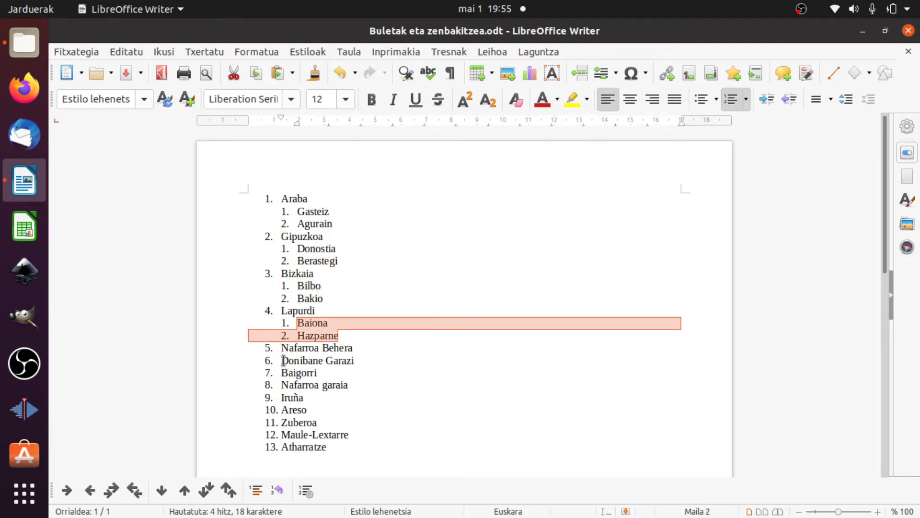
- Demote Donibane Garazi and Baigorri, Iruña and Areso, and Maule-Lextarre and Atharratze by one level under their provinces
drag(281, 361, 317, 373)
click(67, 489)
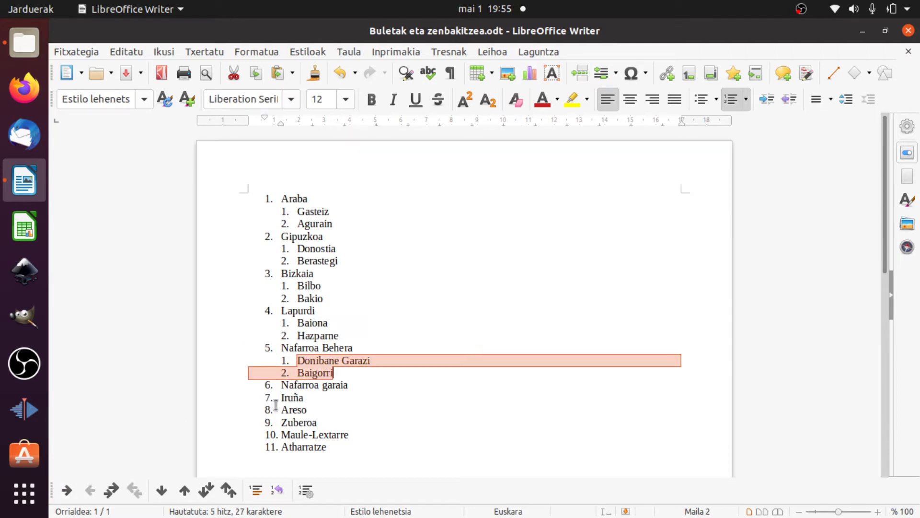
drag(282, 397, 327, 447)
click(65, 486)
click(66, 488)
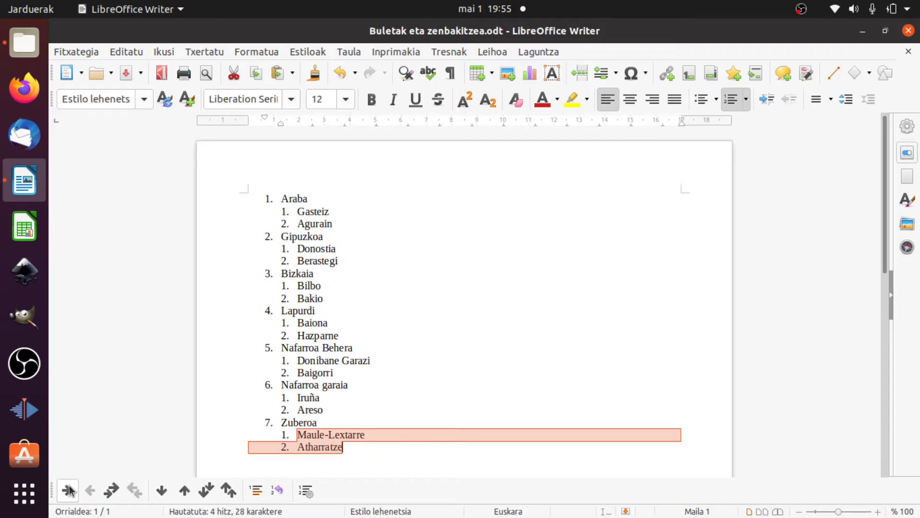
- Demote Gasteiz one more level, and promote it back to the second level
click(337, 210)
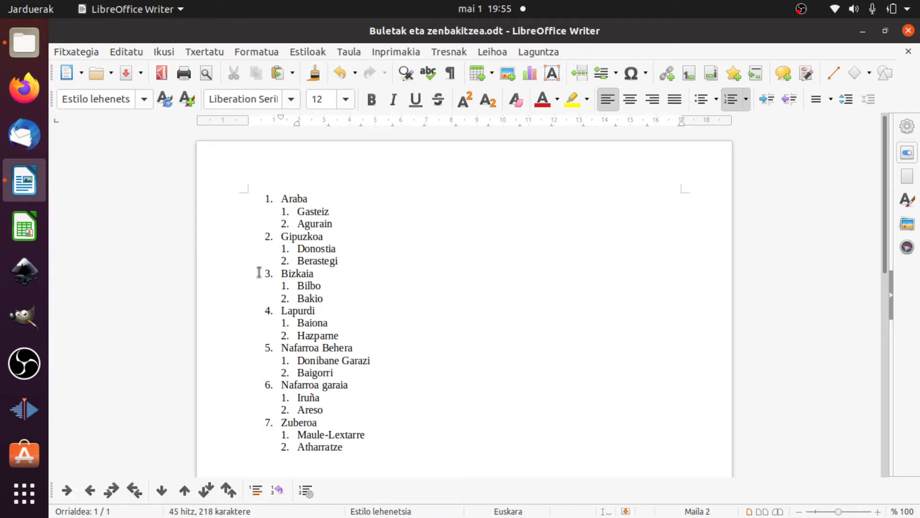
click(72, 489)
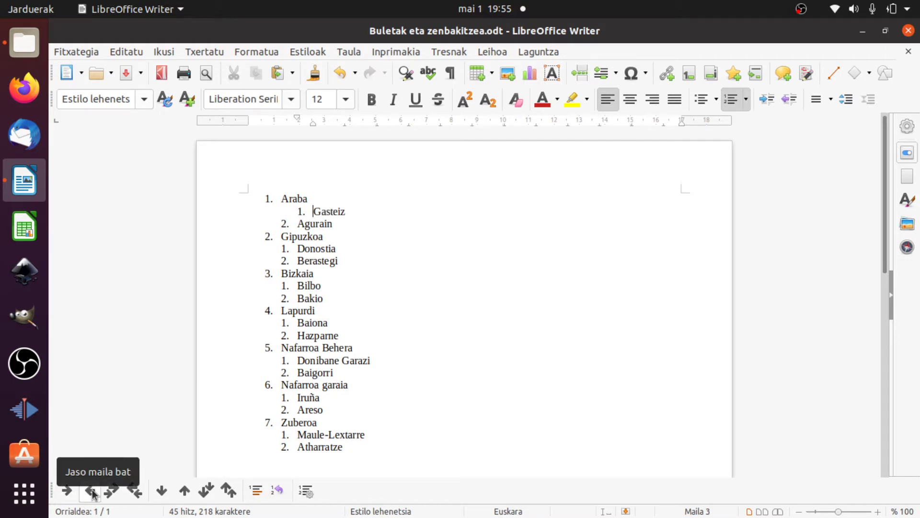
click(92, 490)
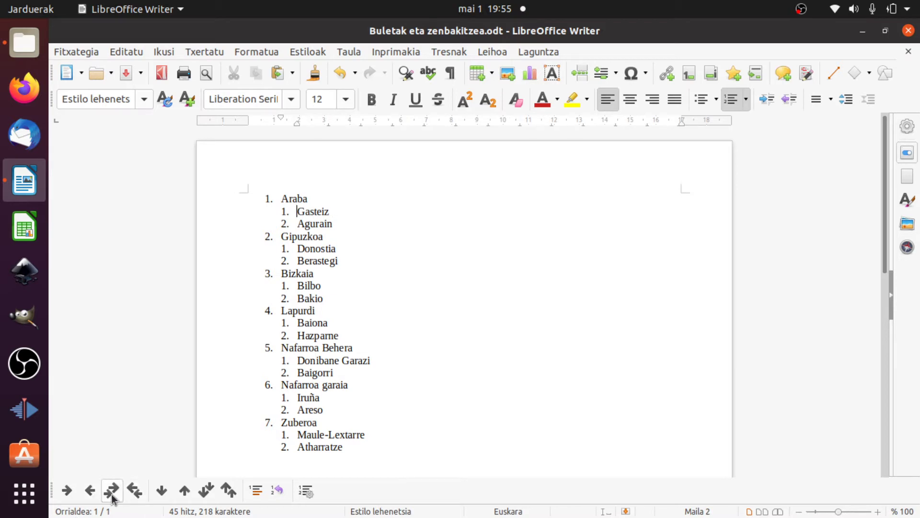
- Try demoting Gipuzkoa alone and with its subpoints, and promote it back to the first level with its subpoints
click(282, 236)
click(67, 494)
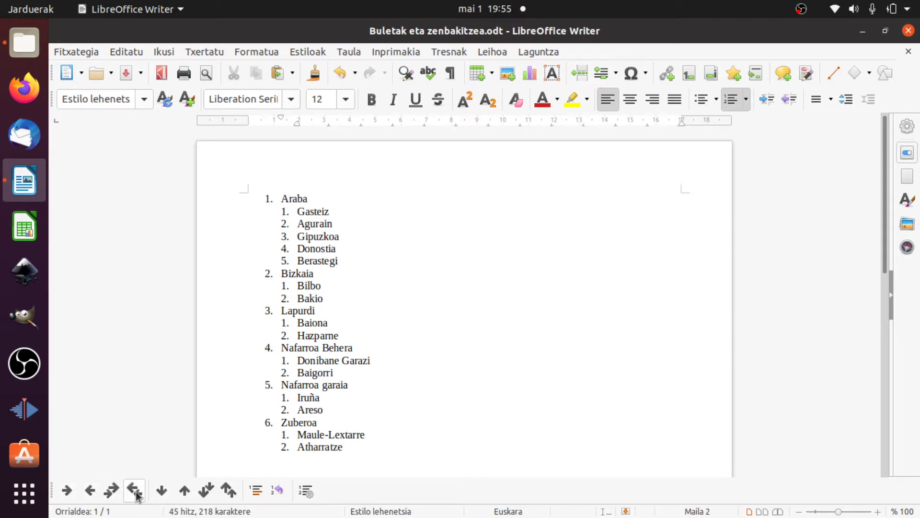
click(112, 491)
click(112, 491)
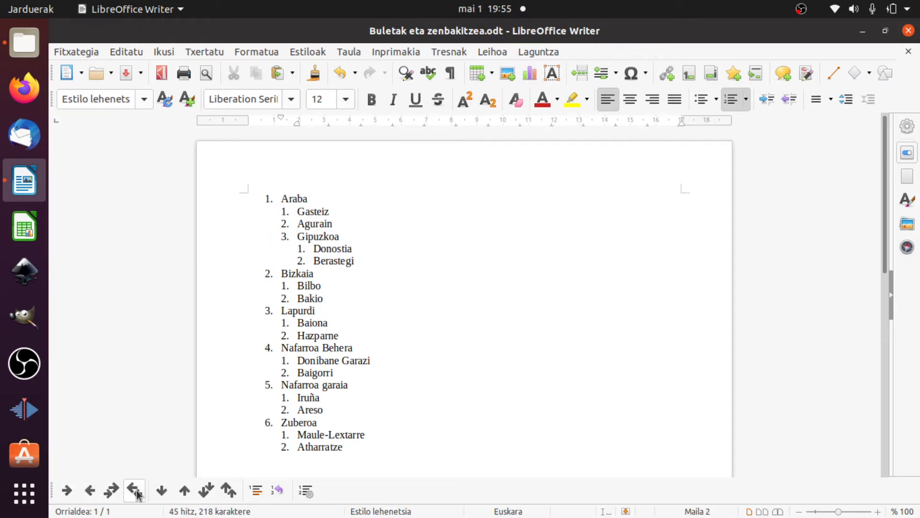
click(135, 492)
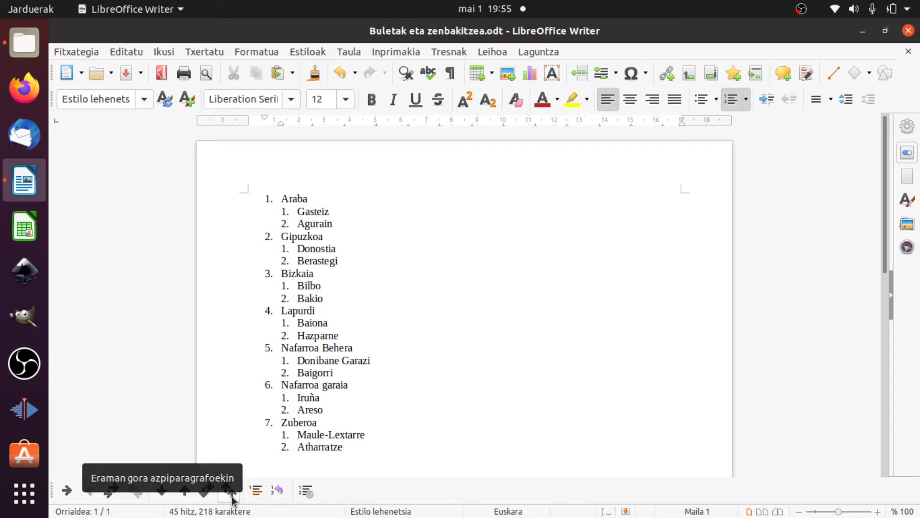
- Move Gipuzkoa alone up one line and back down, and move it with its subpoints below the Bizkaia group
click(183, 494)
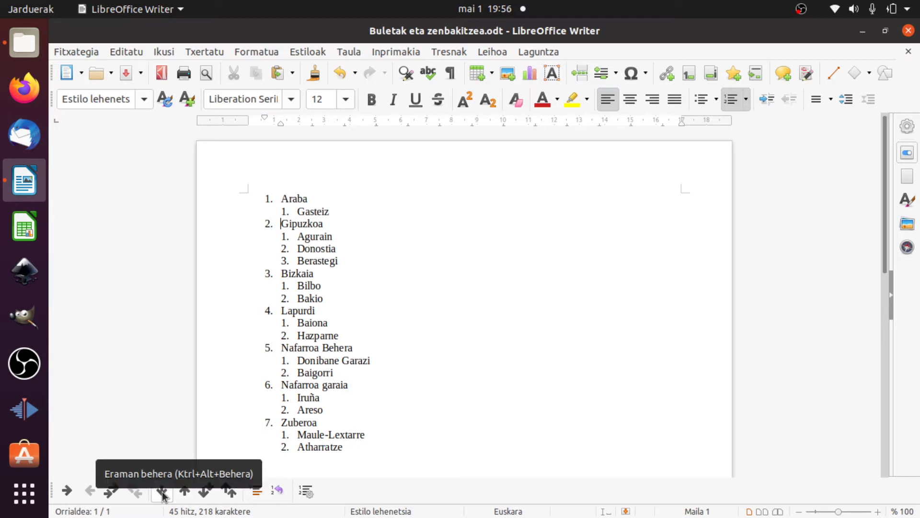
click(162, 494)
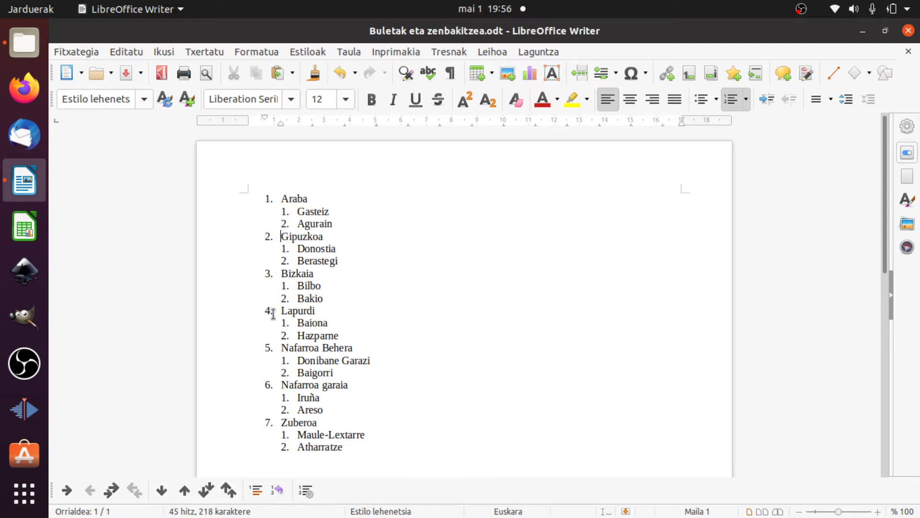
click(202, 486)
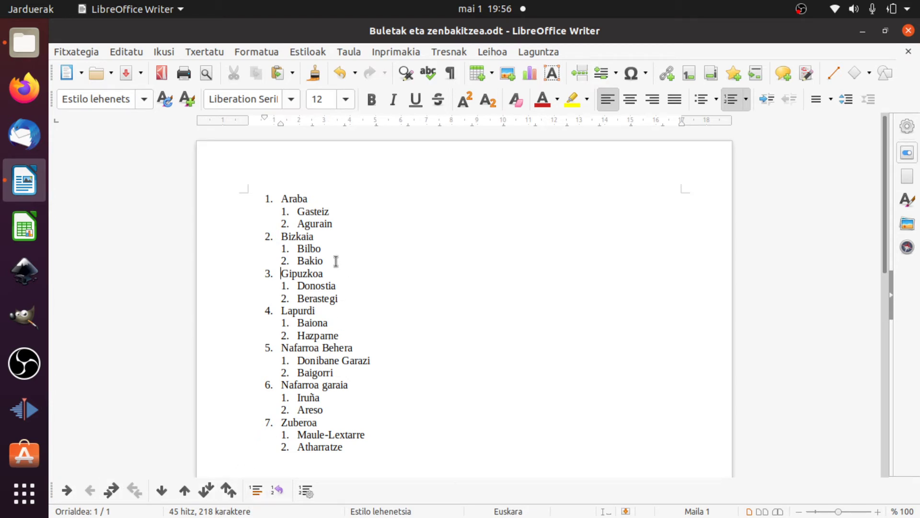
- Try adding an empty numbered item below Bilbo, and undo it
click(327, 249)
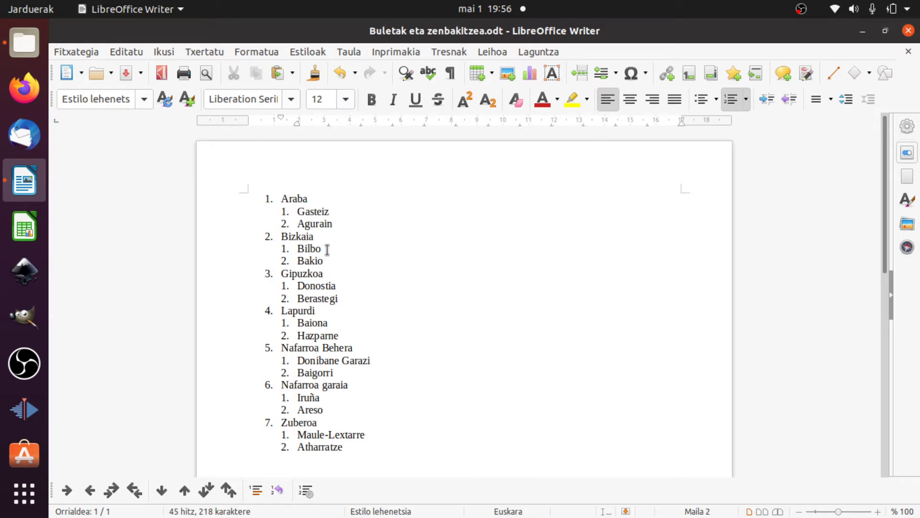
key(Return)
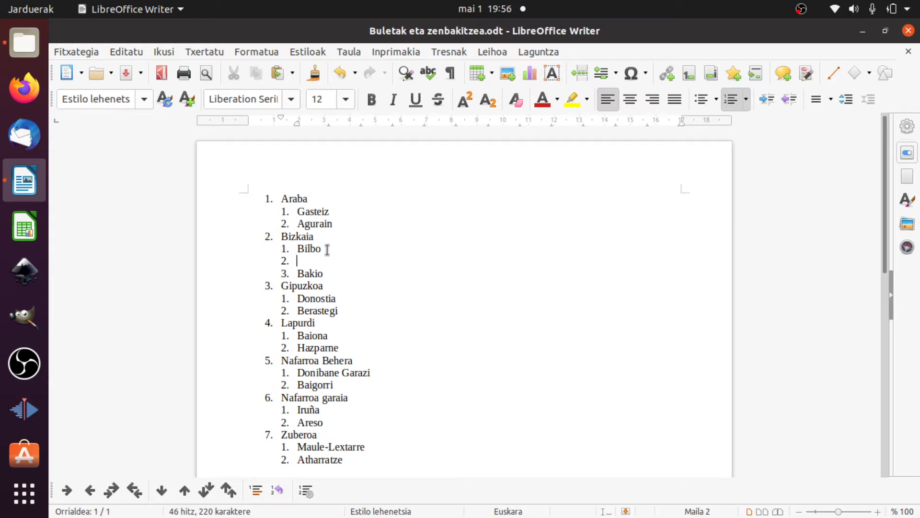
key(ctrl+z)
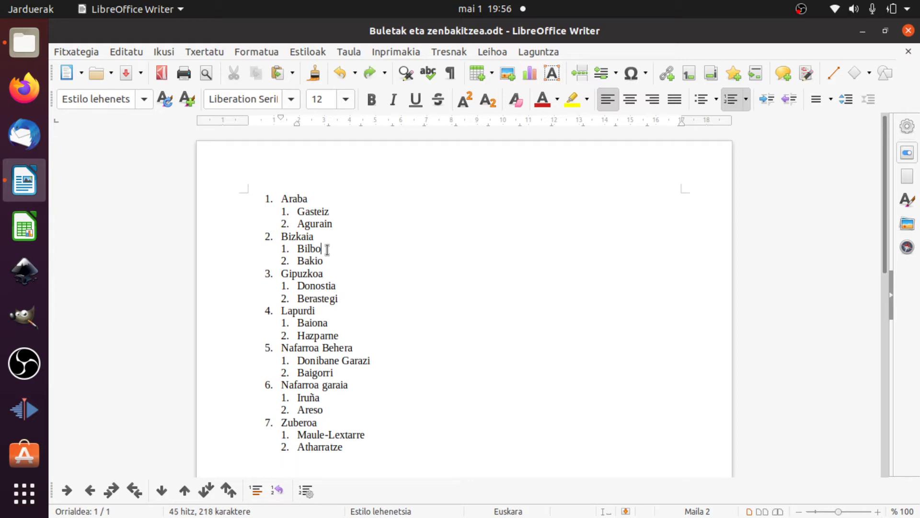
- Insert an unnumbered entry below Bilbo reading "Bilbo Bizkaiko hiriburua da", and try a numbered item after it before undoing that item
click(258, 489)
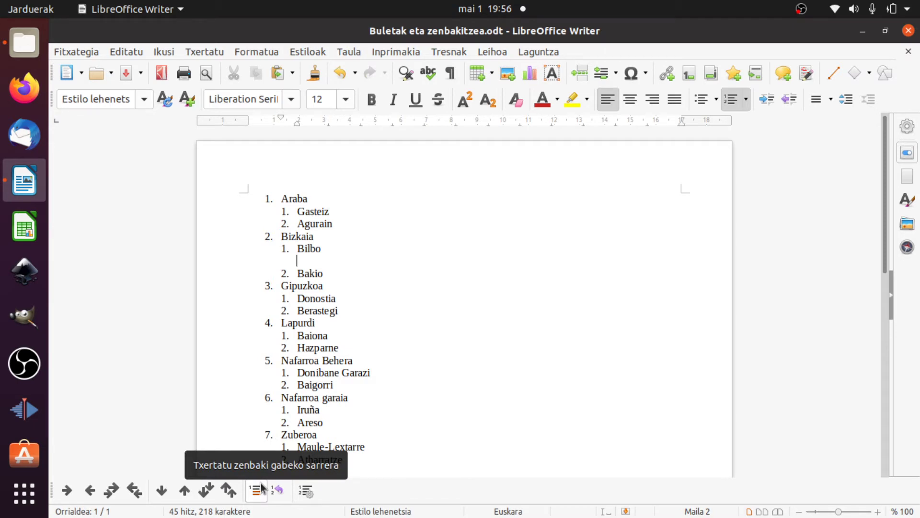
text(Bilbo Bizk)
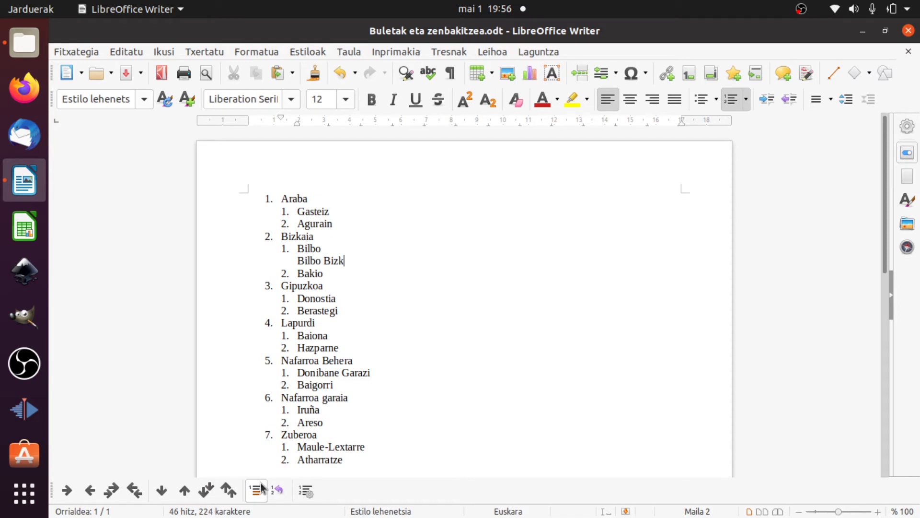
text(aiko hiriburua da)
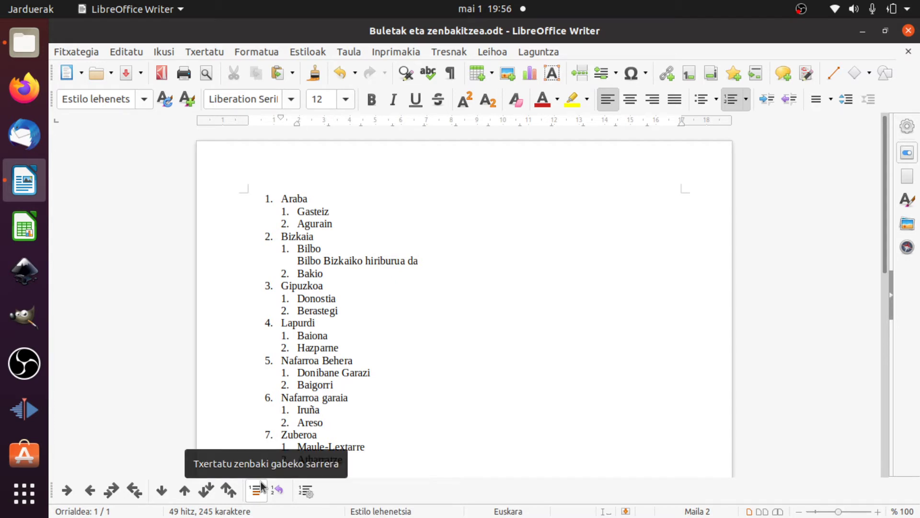
key(Return)
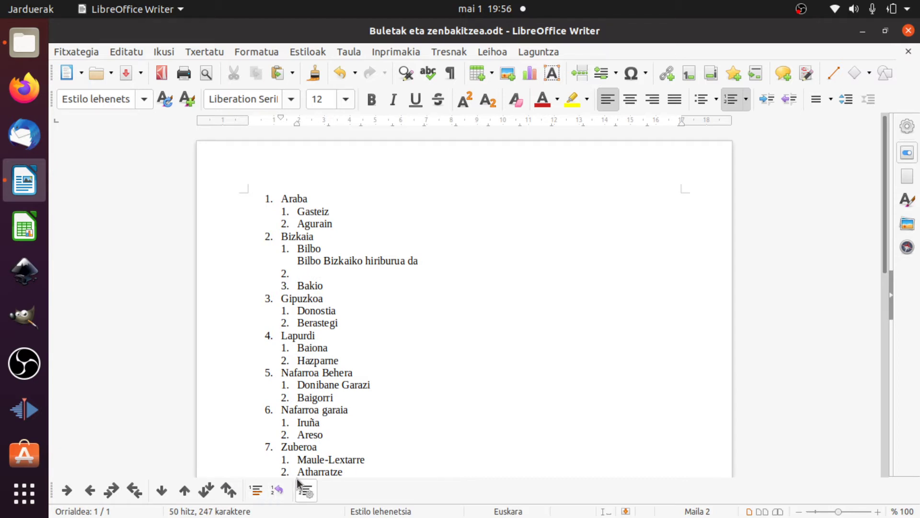
key(ctrl+z)
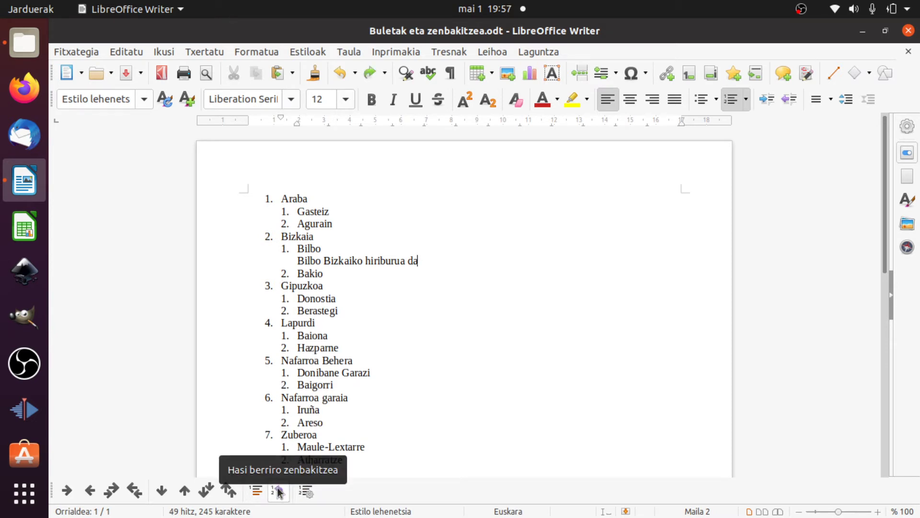
- Add an empty item after Atharratze and restart the numbering at it
click(346, 459)
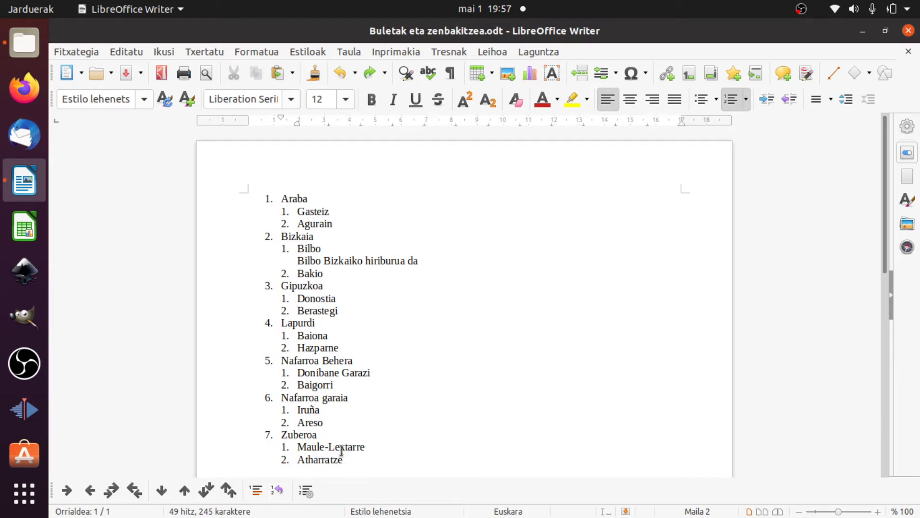
key(Return)
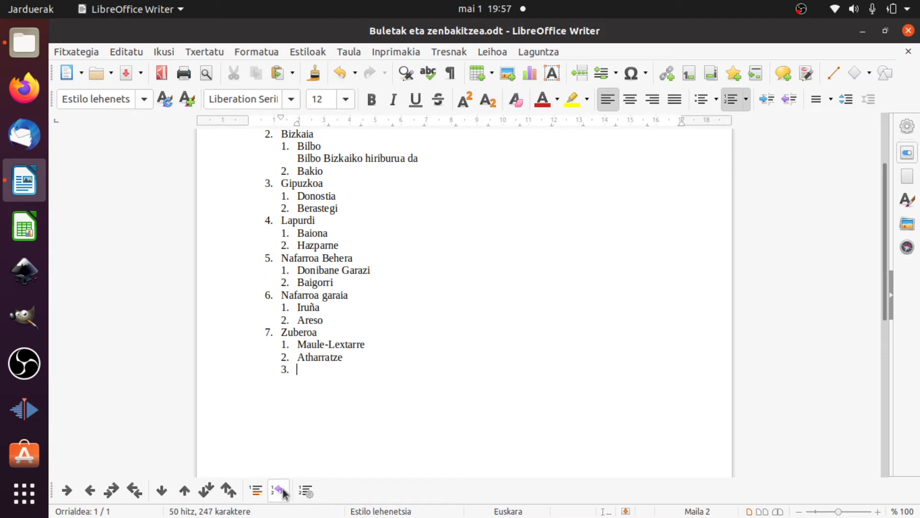
click(283, 492)
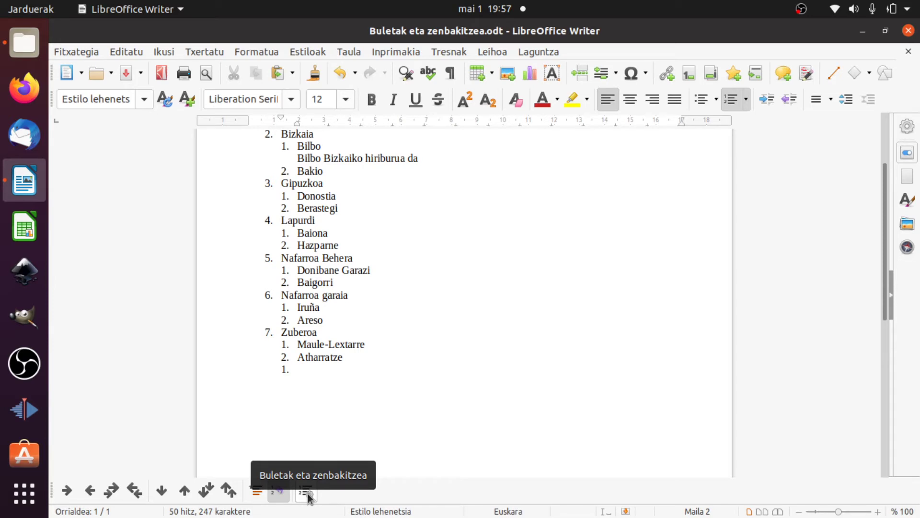
- Check the level 1 customization settings for bullets and numbering, and close the dialog without changes
click(263, 54)
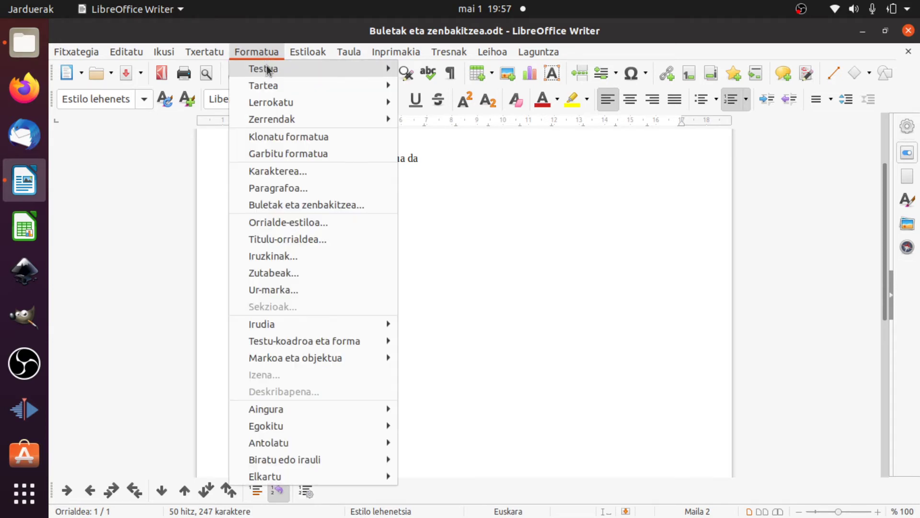
click(283, 204)
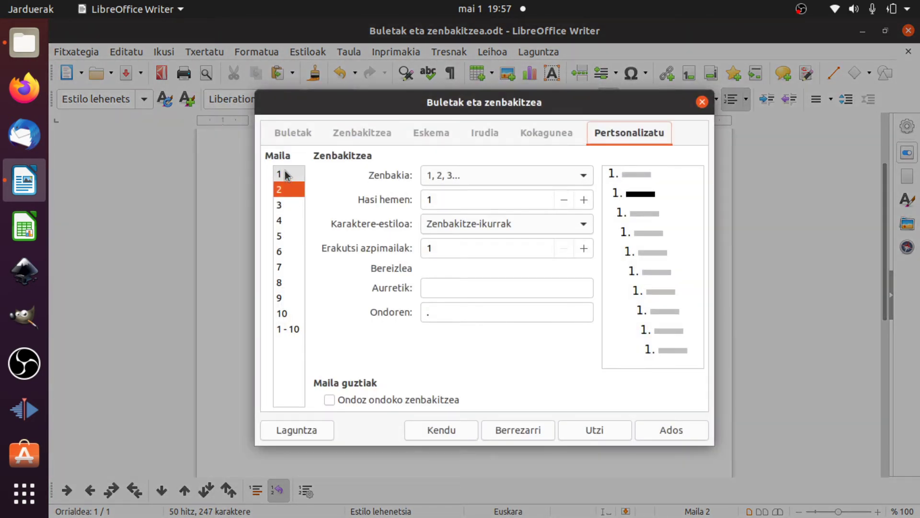
click(286, 176)
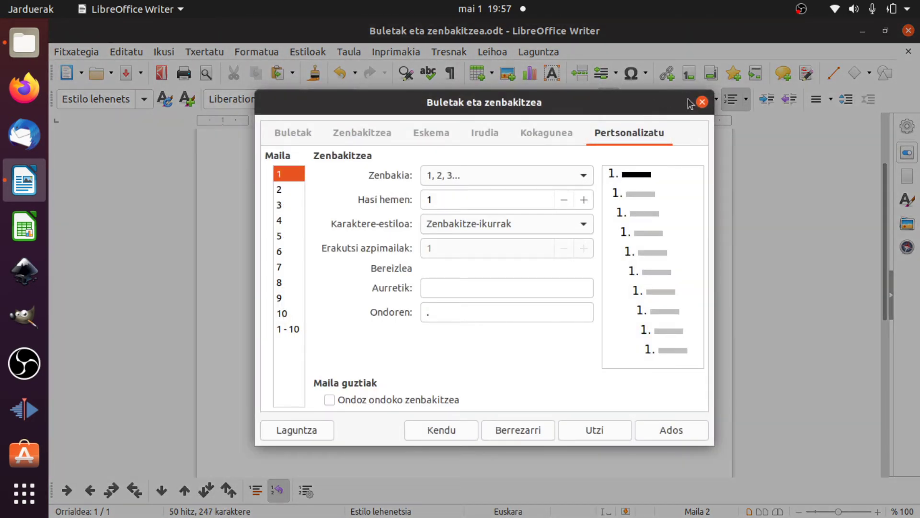
click(703, 102)
- Delete the empty item at the end of the list and the unnumbered line below Bilbo
scroll(278, 154, up, 3)
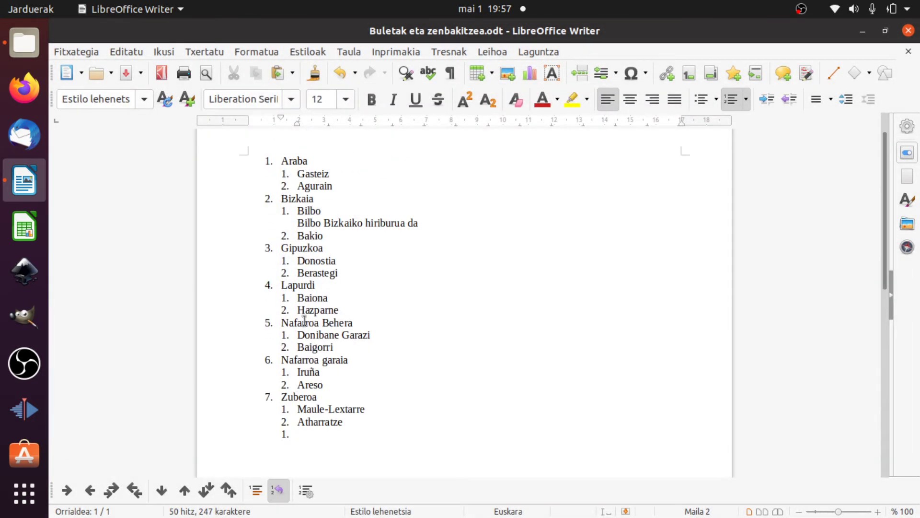
key(BackSpace)
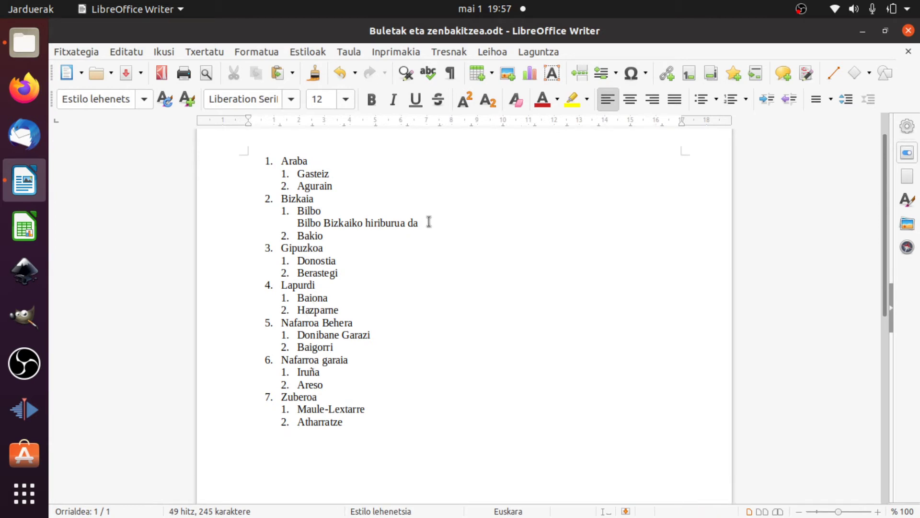
drag(418, 223, 252, 225)
key(BackSpace)
key(BackSpace)
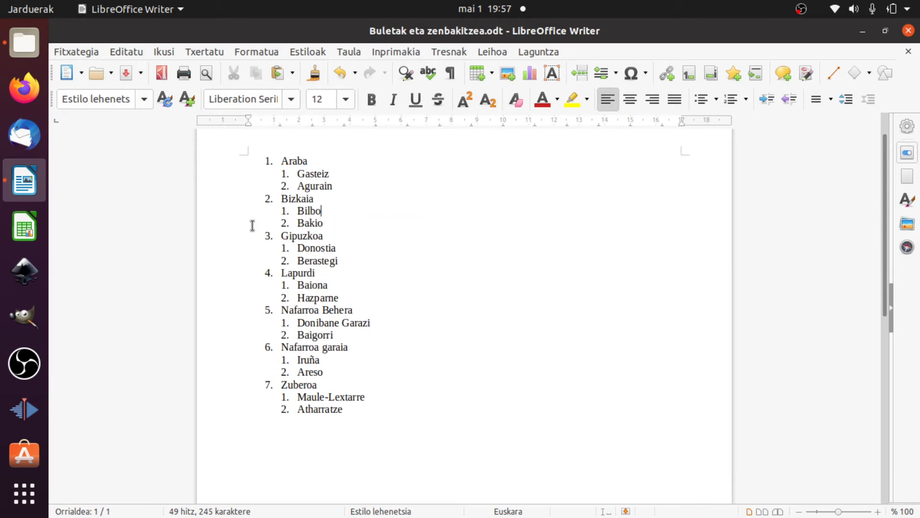
- Select the whole list and review the available bullet, numbering, outline and image styles for it
drag(283, 161, 371, 408)
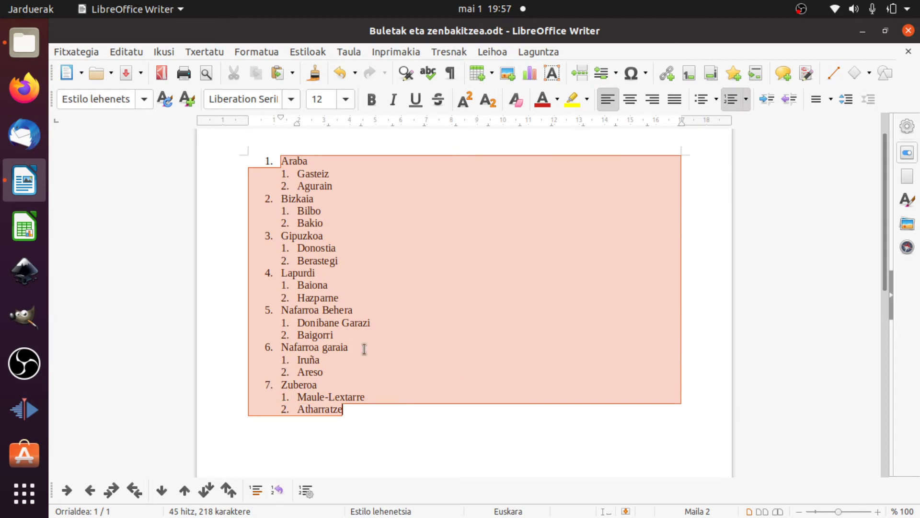
click(302, 496)
click(304, 132)
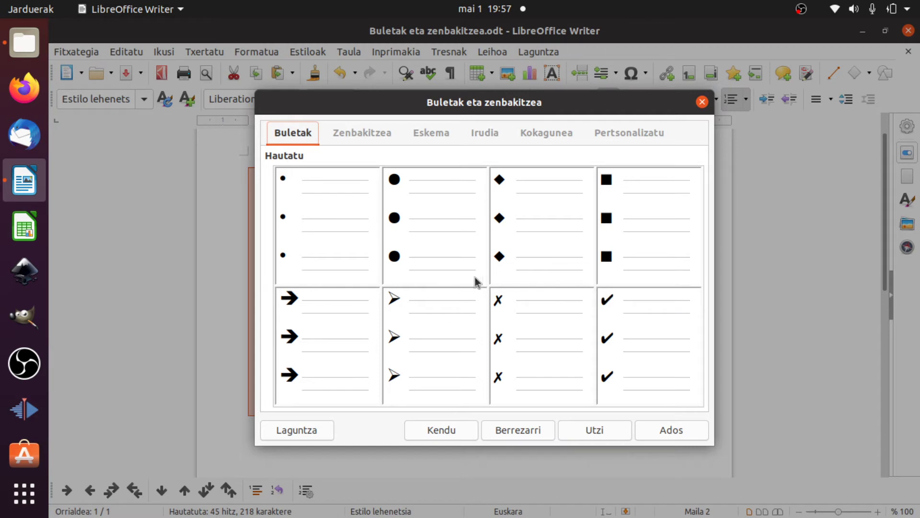
click(361, 133)
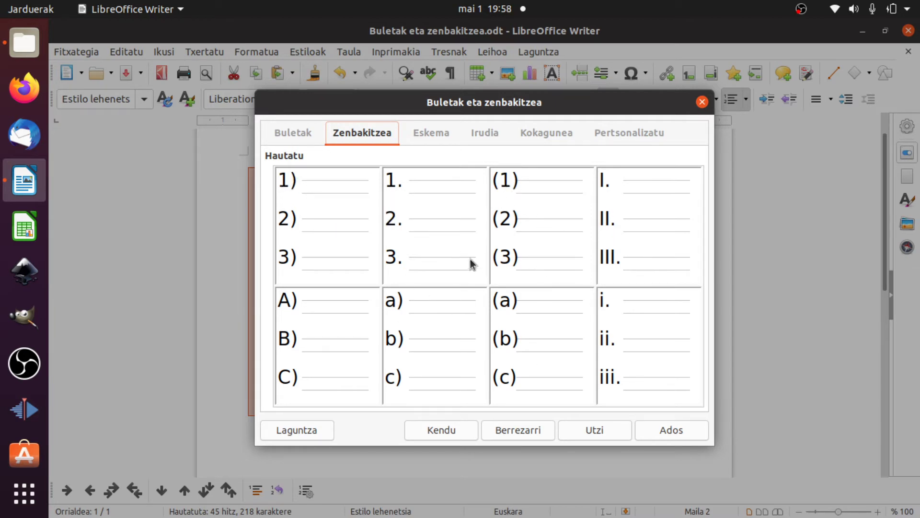
click(433, 133)
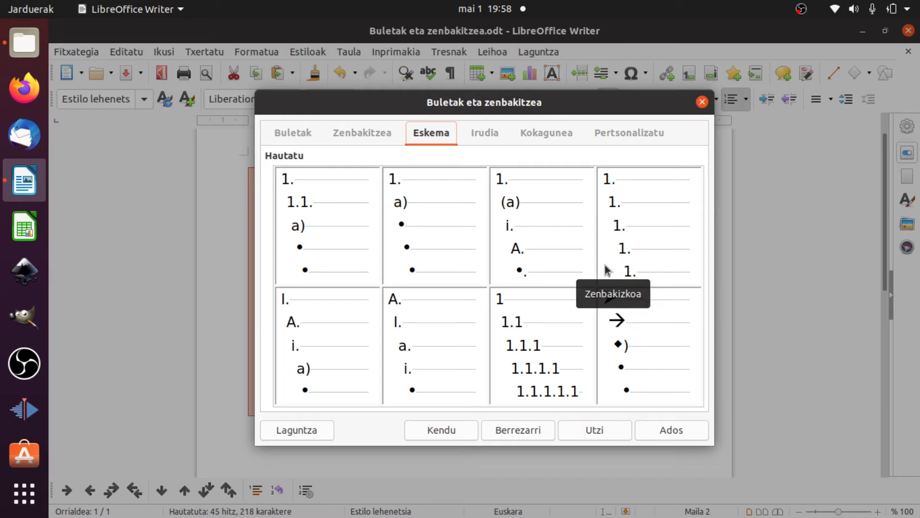
click(485, 136)
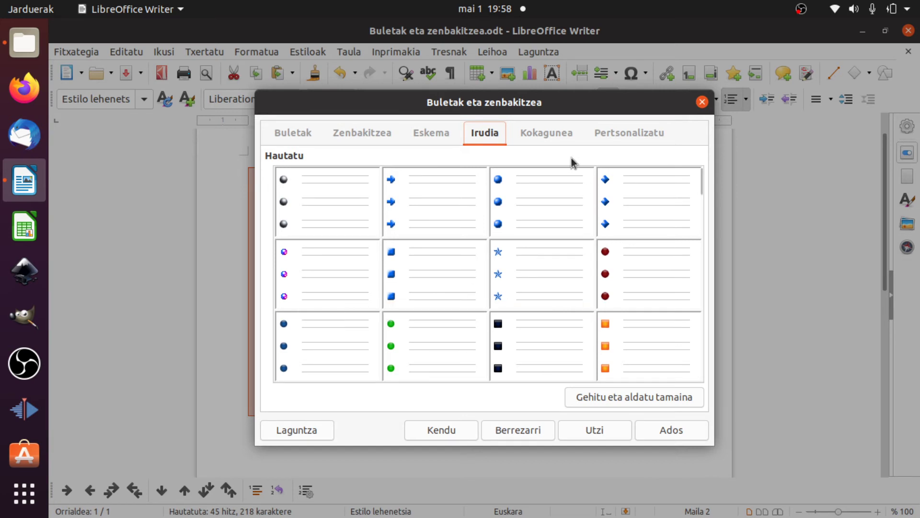
- Examine the position and spacing settings of list levels 1 to 6, ending on level 1
click(549, 138)
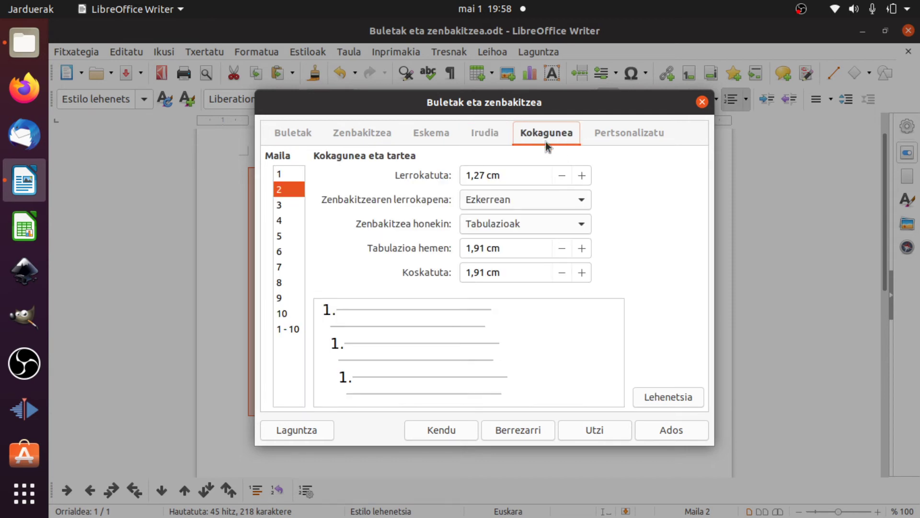
click(287, 175)
click(286, 189)
click(283, 205)
click(284, 220)
click(288, 235)
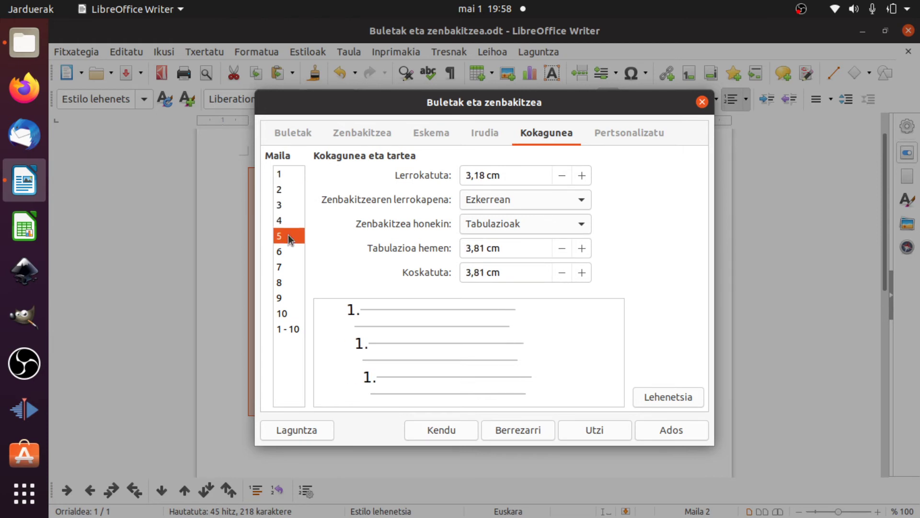
click(296, 174)
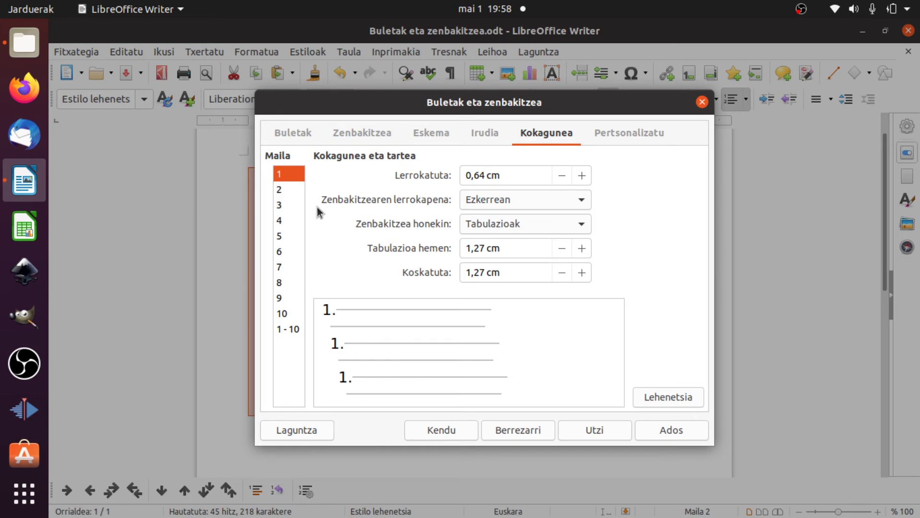
click(297, 191)
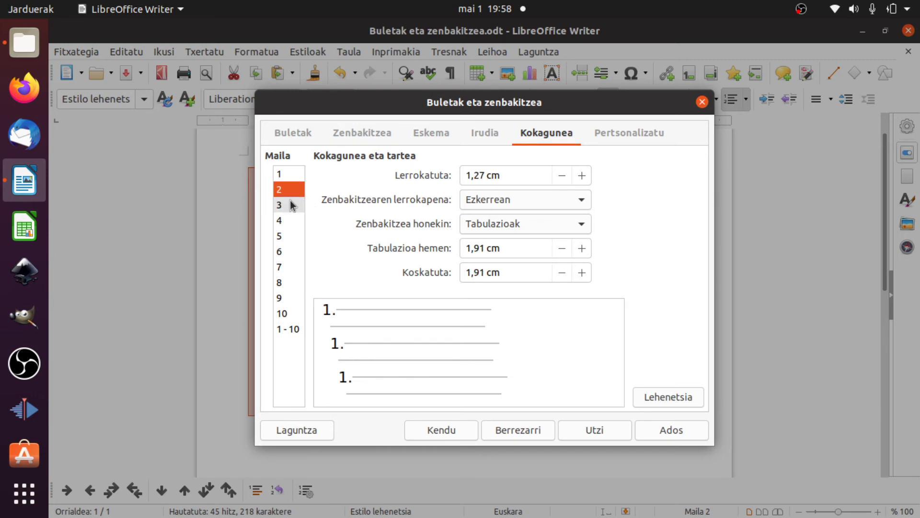
click(294, 204)
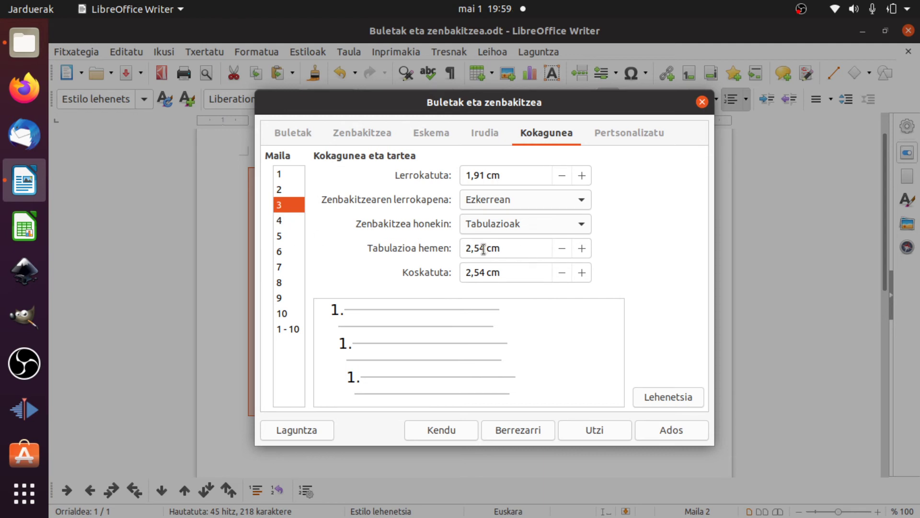
click(290, 221)
click(295, 240)
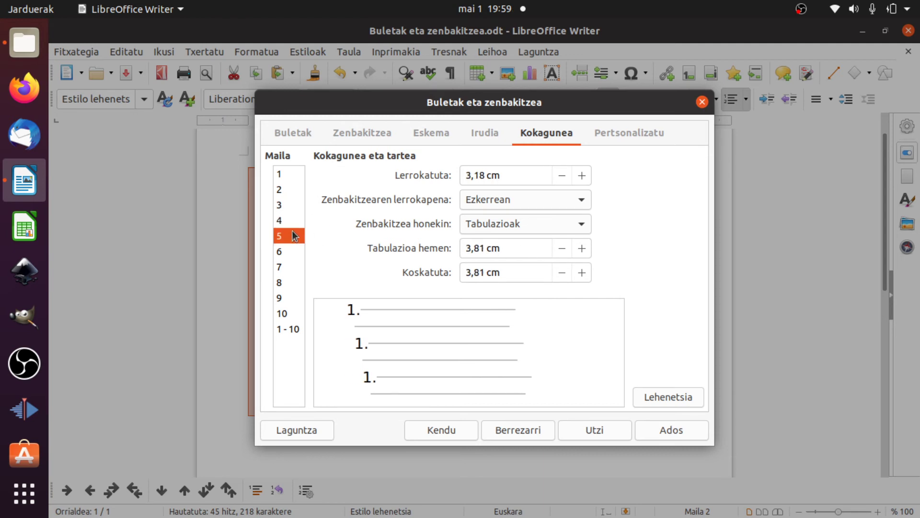
click(293, 253)
click(289, 176)
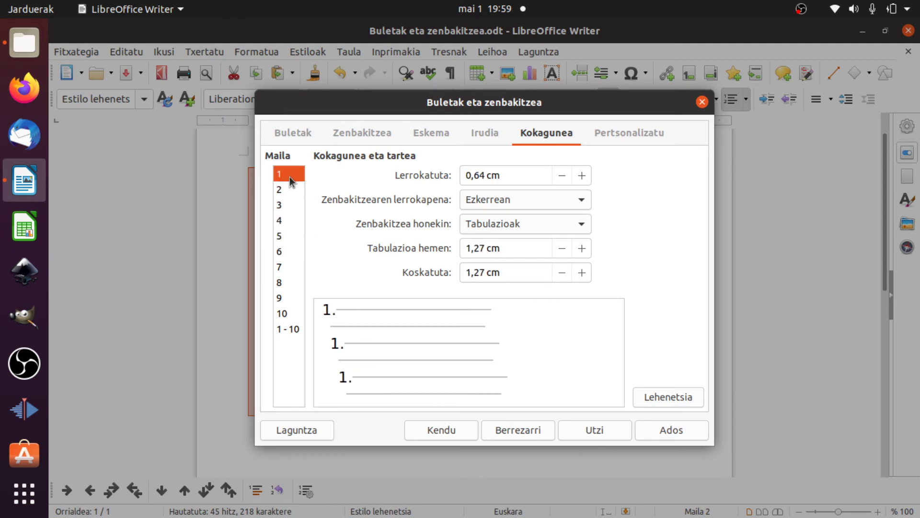
- Compare the outline presets with the level 1 customization settings, and check the number format choices
click(646, 138)
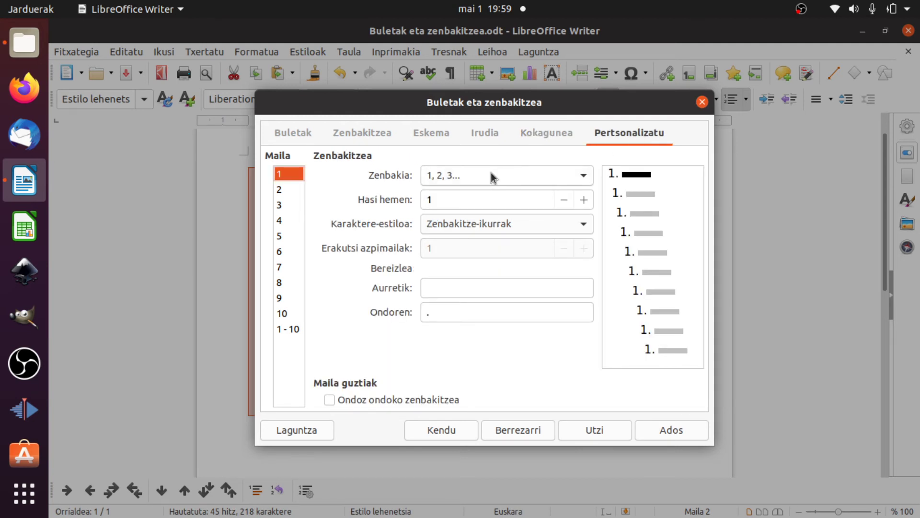
click(422, 138)
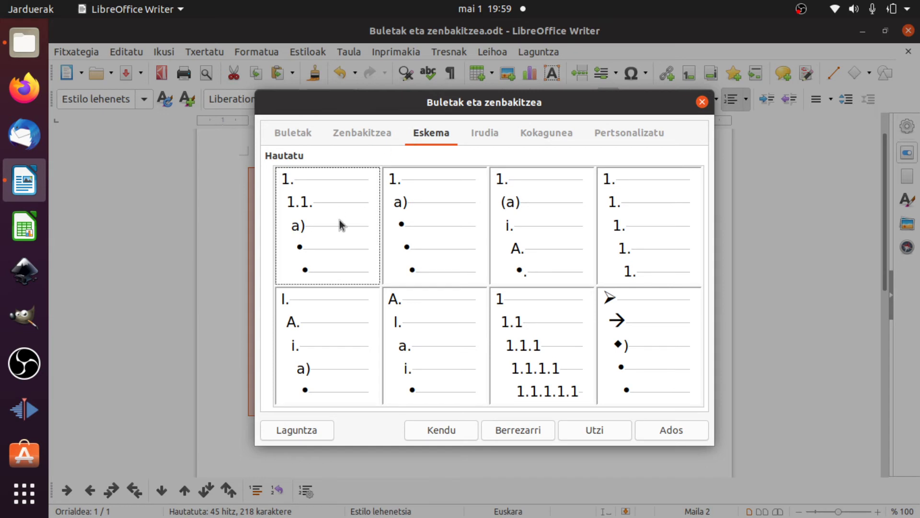
click(618, 135)
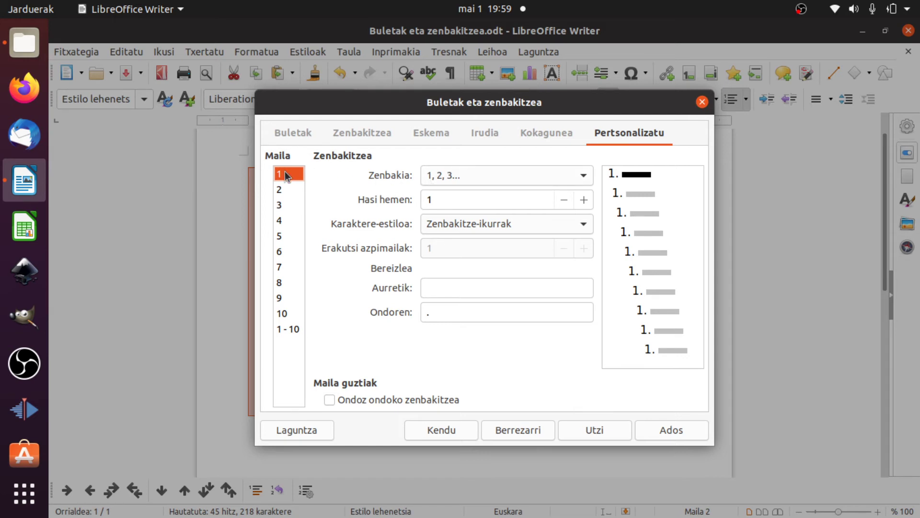
click(440, 177)
click(440, 177)
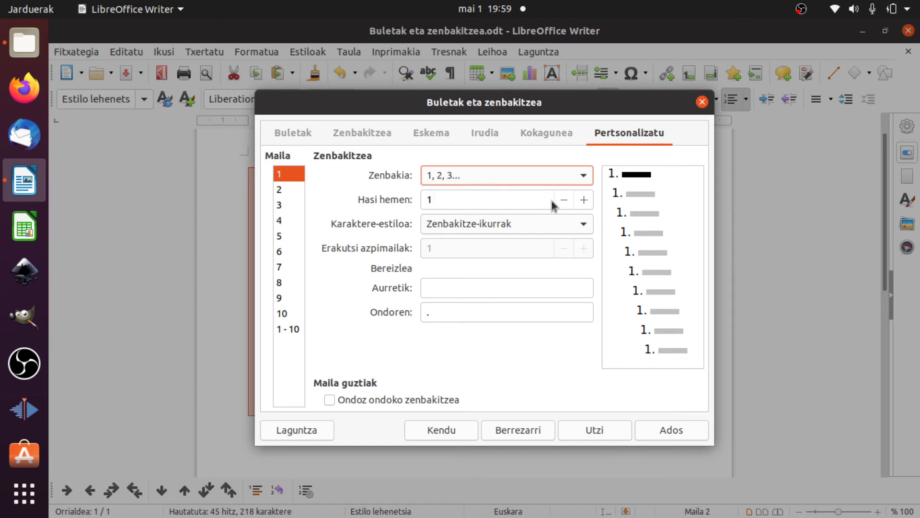
- Try starting the level 1 numbering at 2 and set the start value back to 1
click(584, 200)
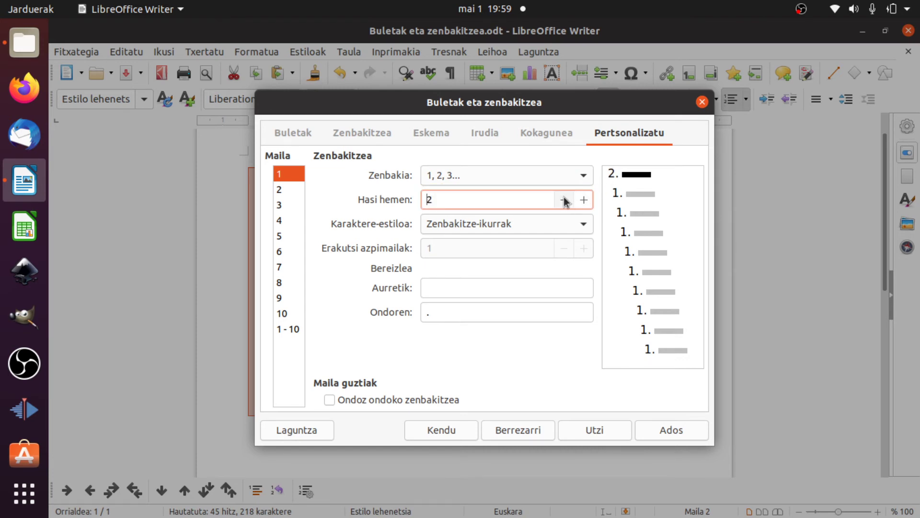
click(565, 200)
click(432, 282)
click(442, 314)
click(433, 286)
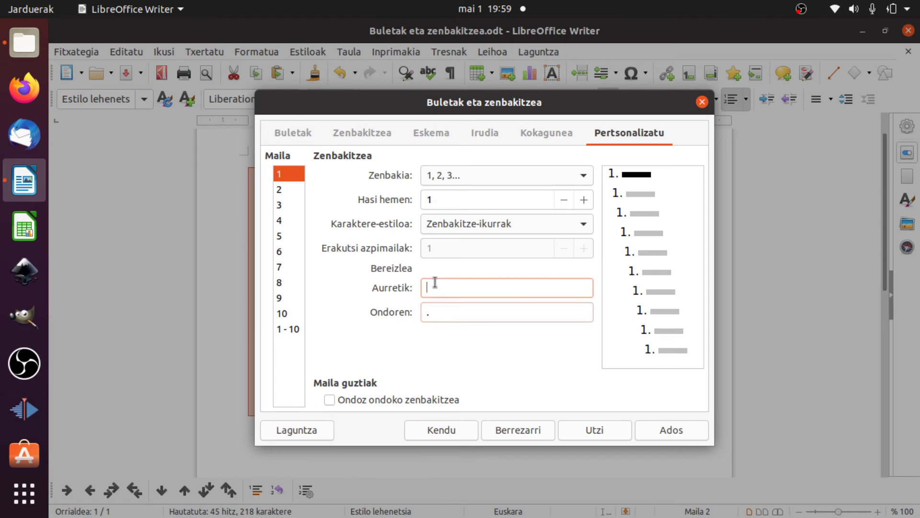
- Enclose the level 1 numbers in parentheses, with "(" before and ")" after as separators
click(434, 313)
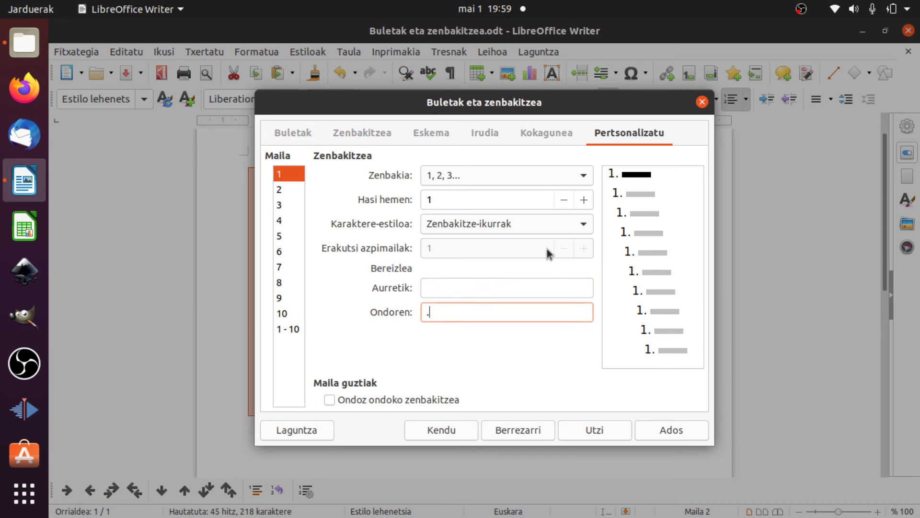
key(BackSpace)
text())
click(430, 289)
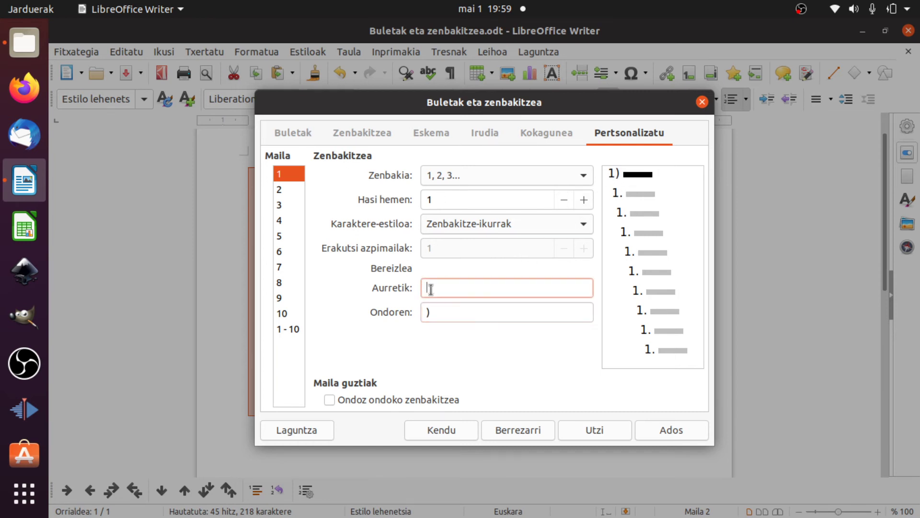
text(()
- Number level 2 with a, b, c..., keep the period after it, and apply the customized format to the list
click(280, 191)
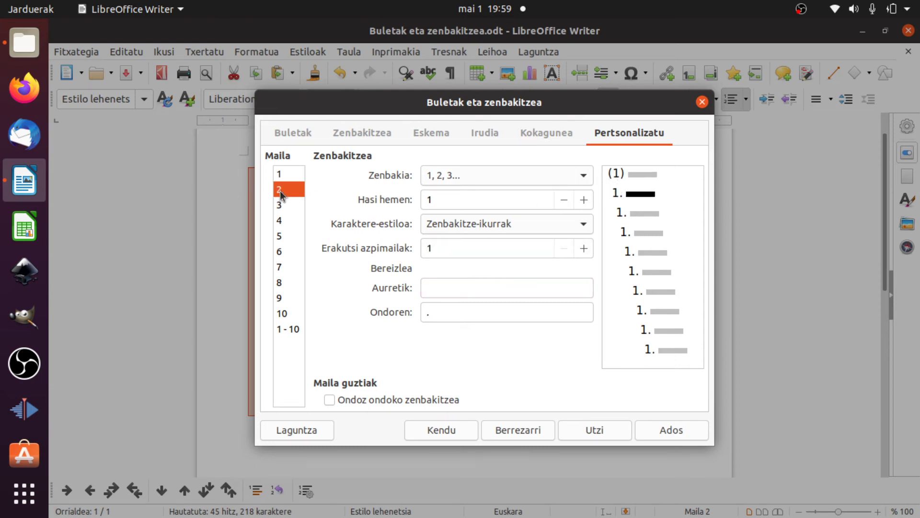
click(286, 206)
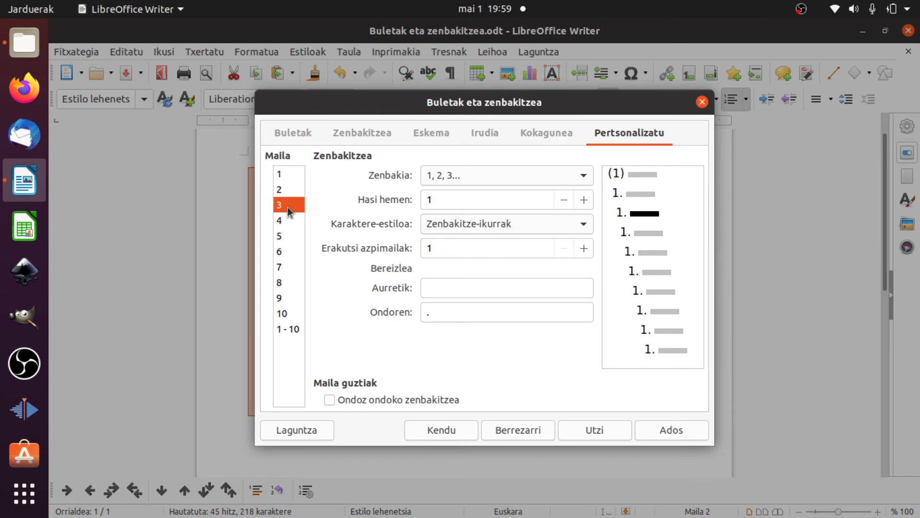
click(289, 219)
click(289, 189)
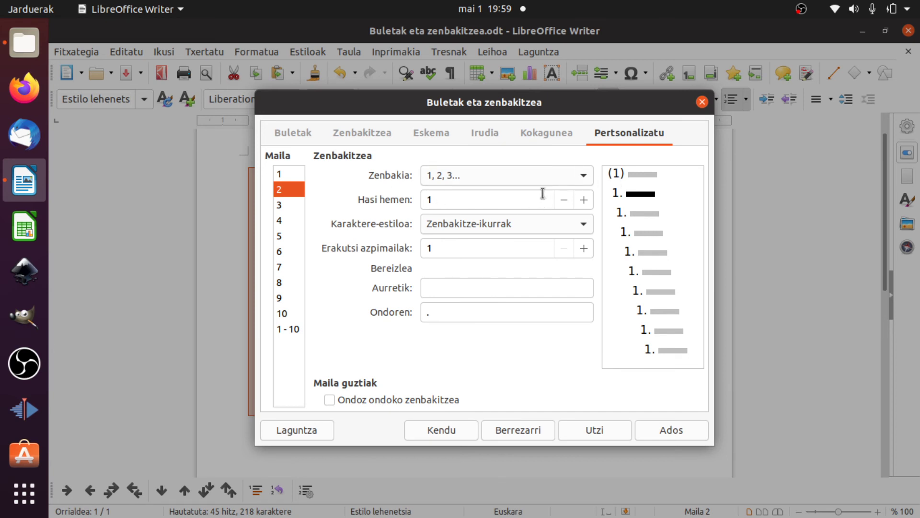
click(581, 177)
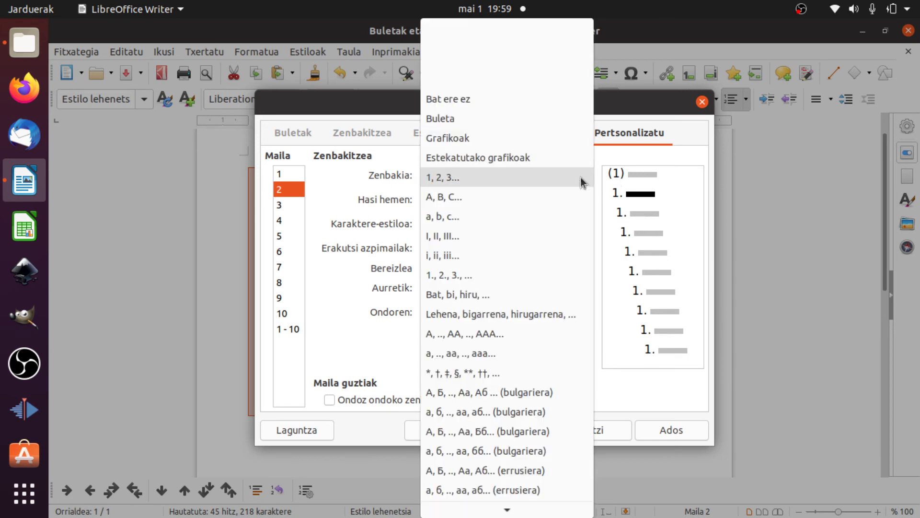
click(528, 212)
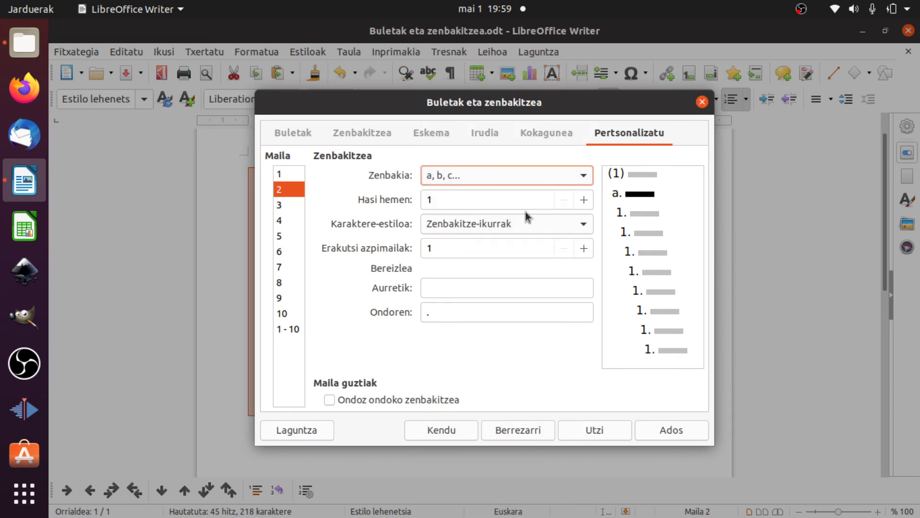
click(439, 317)
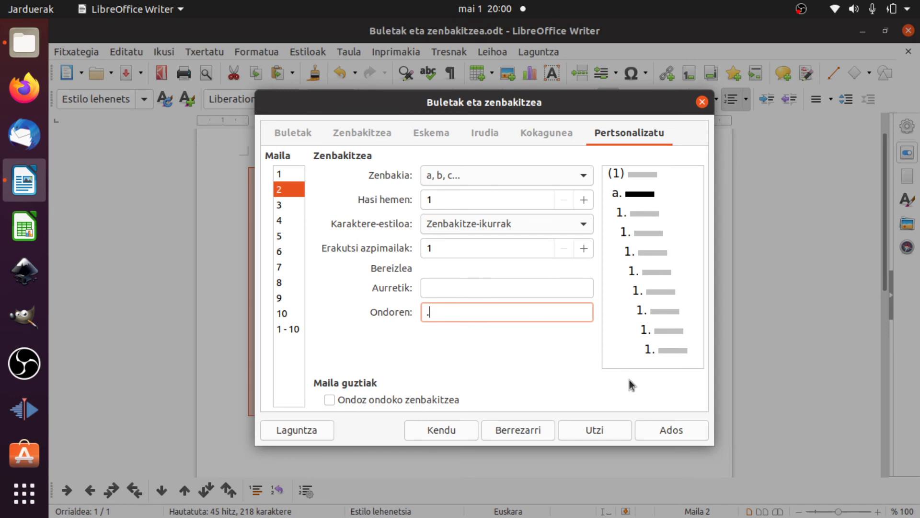
click(653, 428)
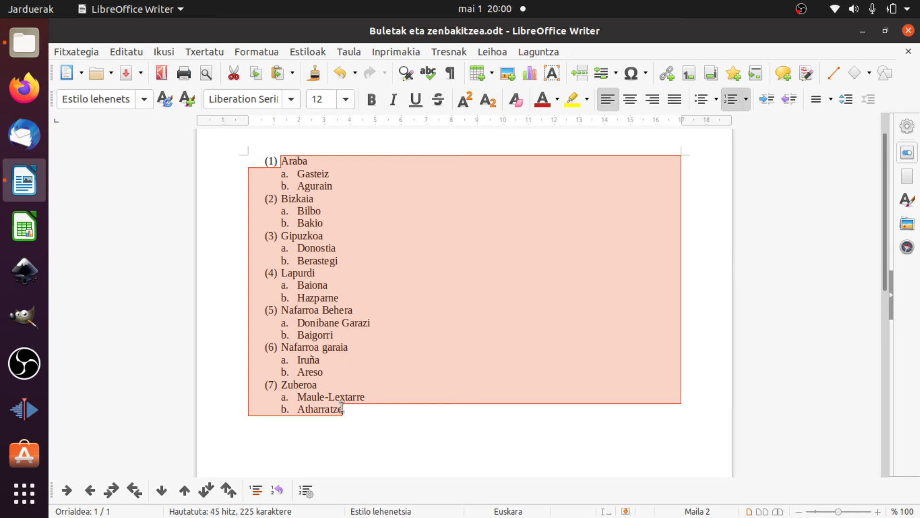
- End the list below Atharratze, leave a blank line, and turn numbering on and off again in the new paragraph
click(365, 409)
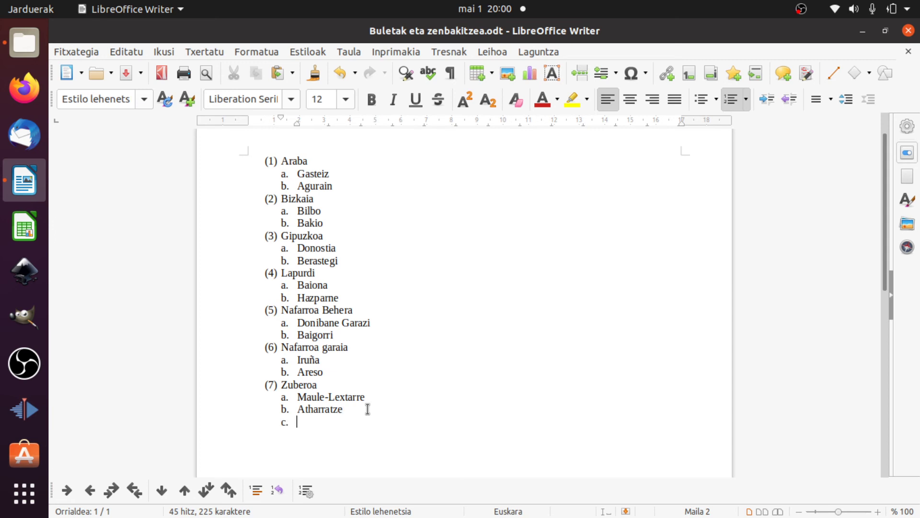
key(Return)
key(Return)
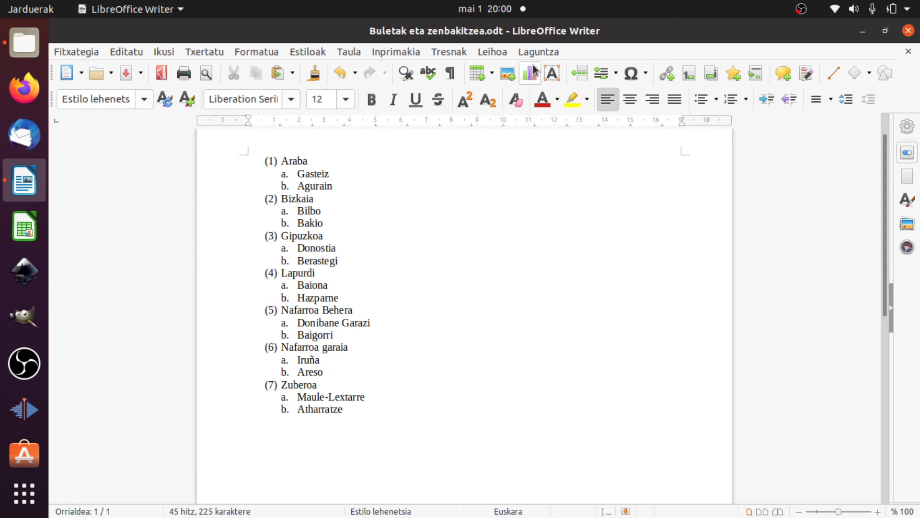
click(729, 107)
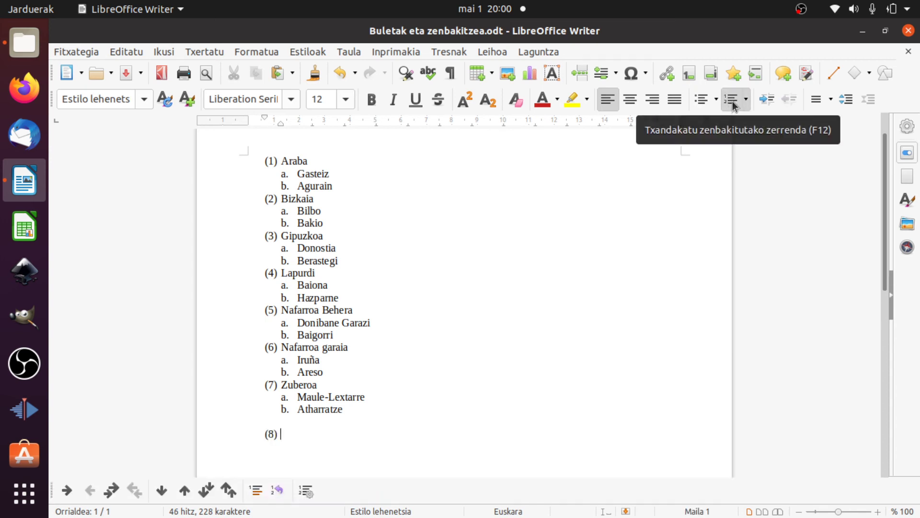
click(733, 105)
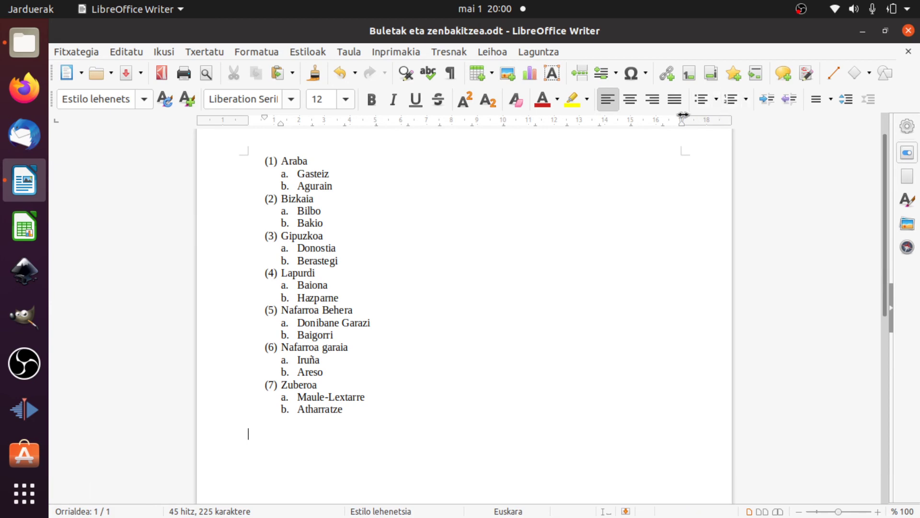
- Start a new list in the paragraph below using the outline preset 1., 1.1., a), bullet, bullet
click(270, 53)
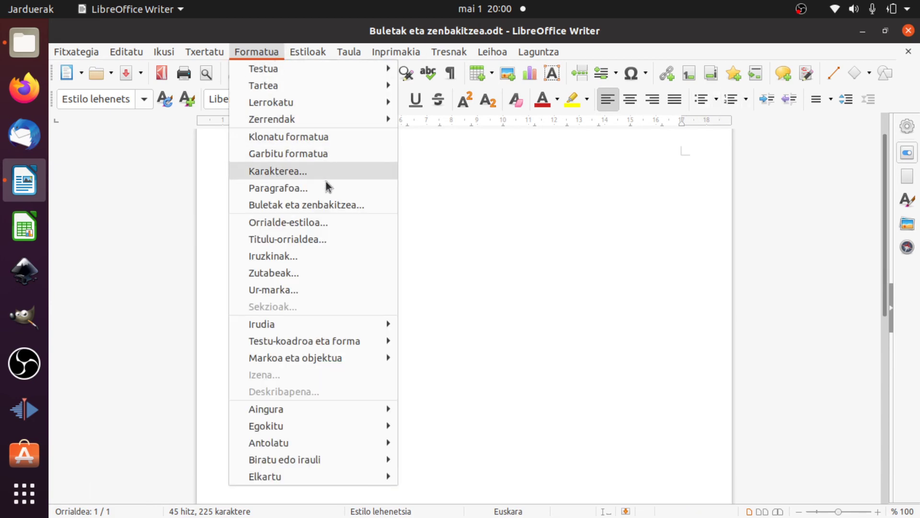
click(323, 205)
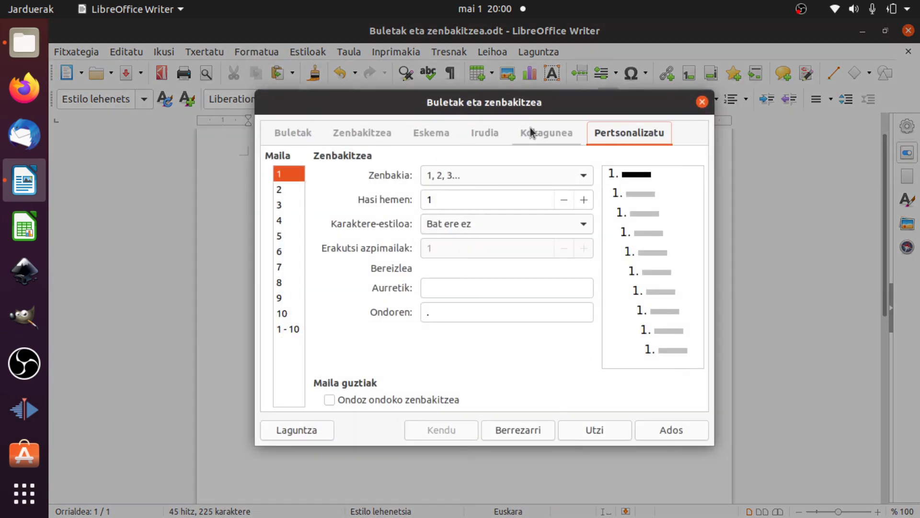
click(418, 129)
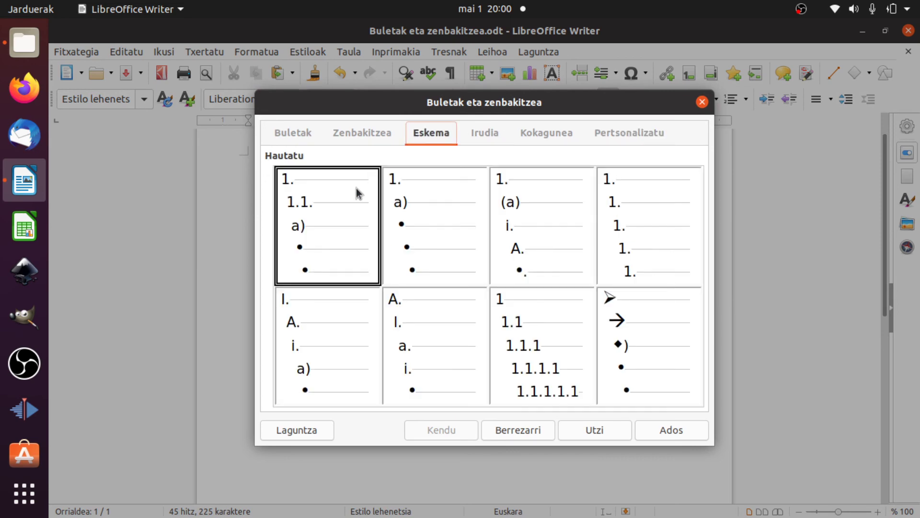
click(358, 193)
click(667, 429)
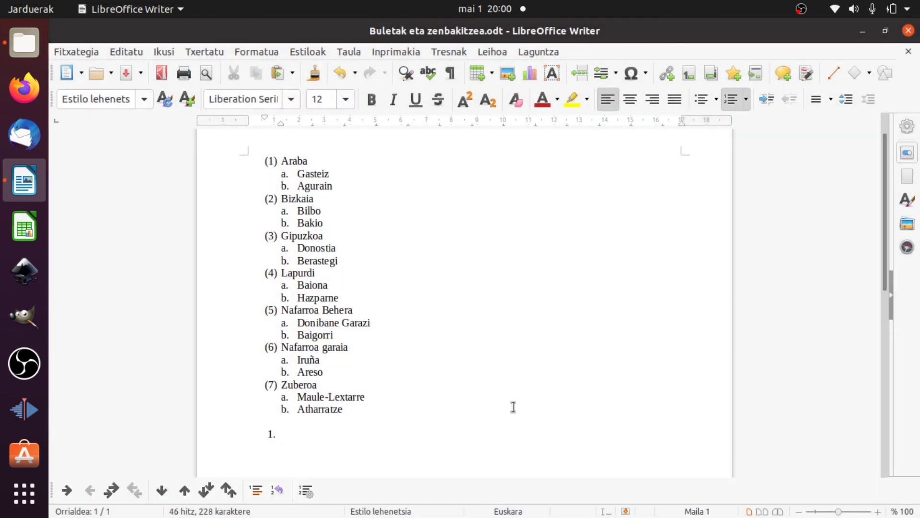
- Enter Araba as the first item of the new list, with Gasteiz and Agurain as its second-level items
text(Araba)
key(Return)
key(Tab)
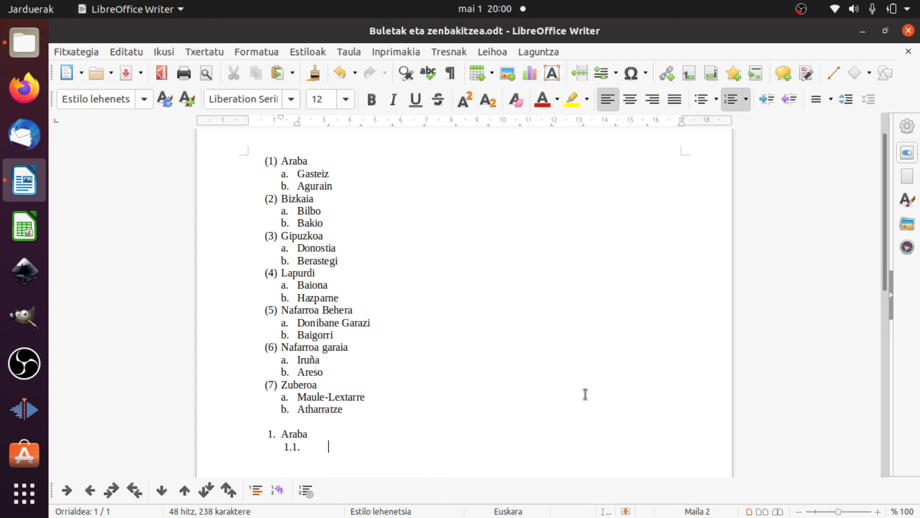
click(94, 491)
click(75, 491)
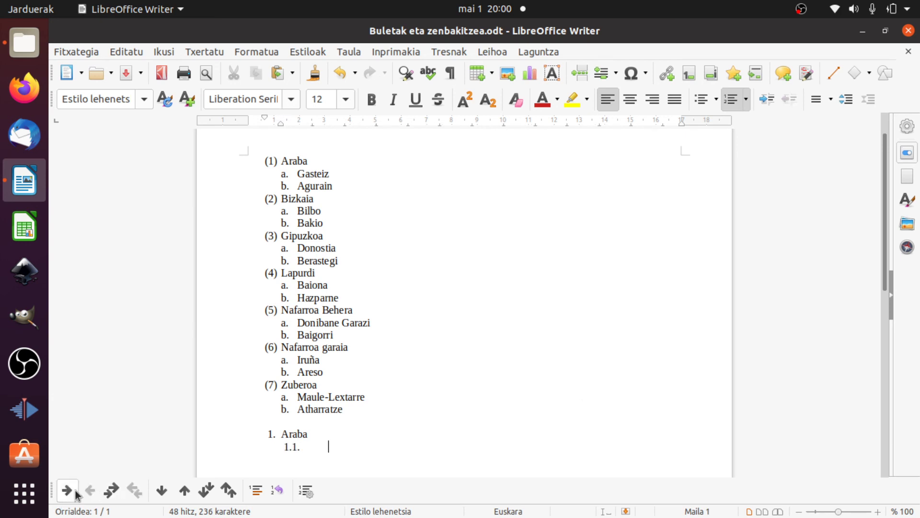
text(Gasteiz)
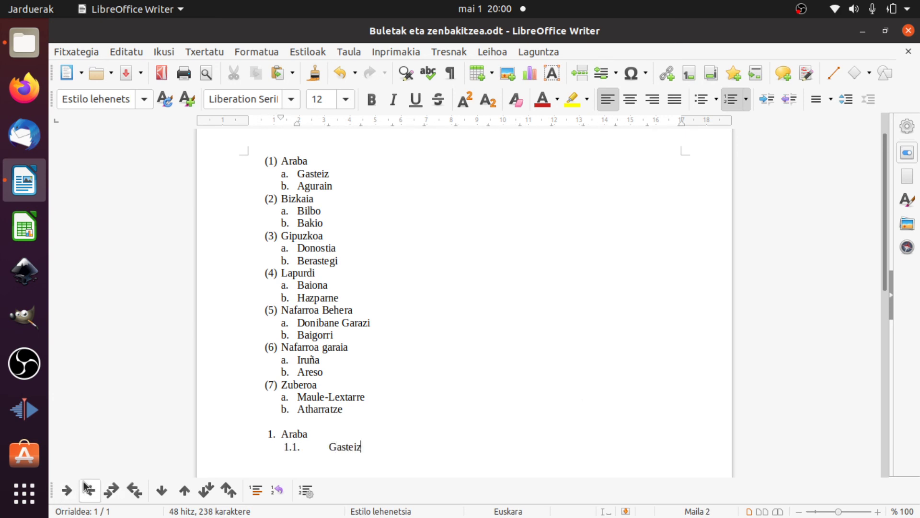
key(Return)
text(Agurain)
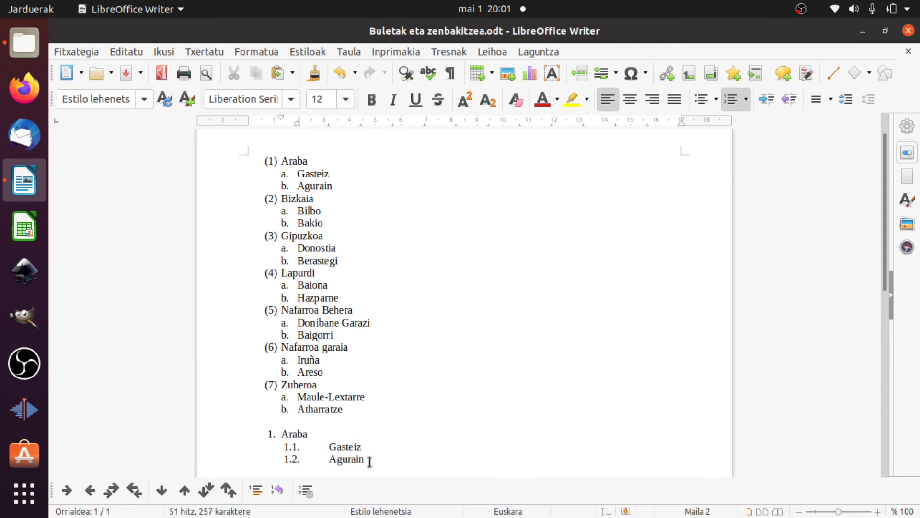
- Select the new Araba list and set the level 2 tab stop position to 1,70 cm
drag(369, 461, 270, 430)
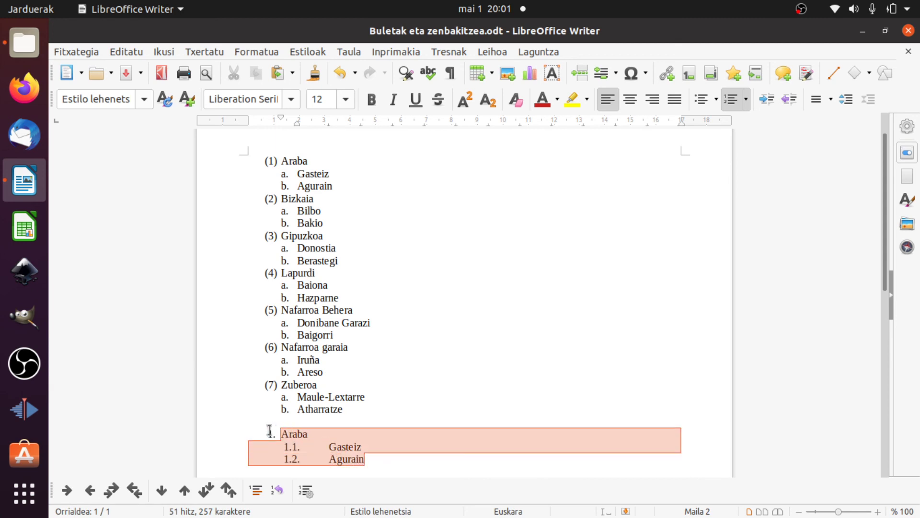
click(310, 492)
click(629, 132)
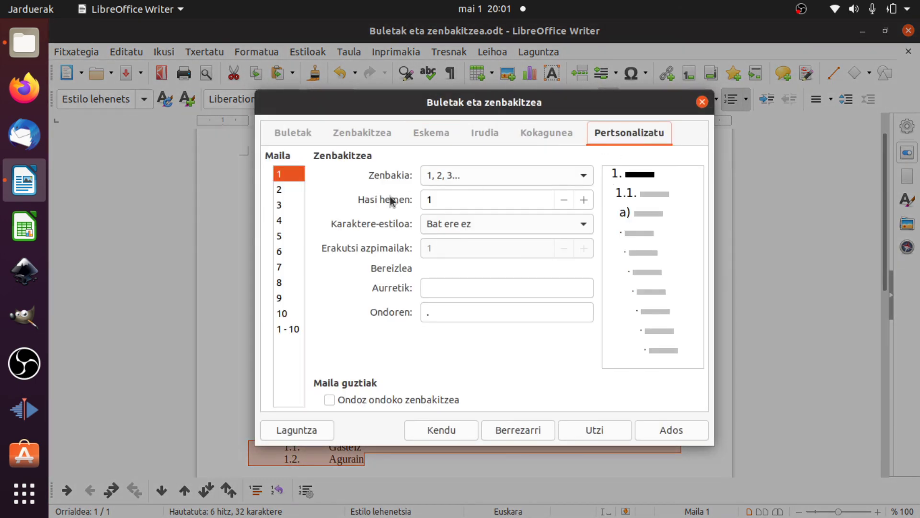
click(539, 132)
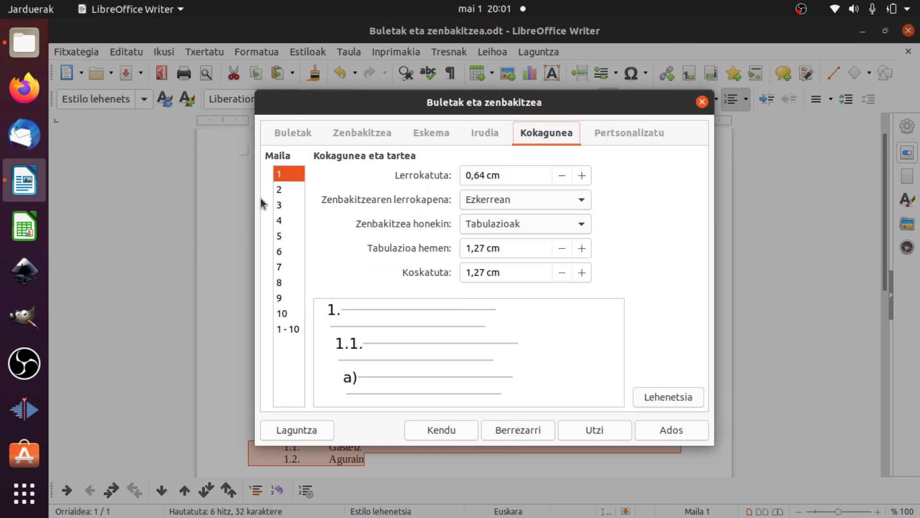
click(283, 191)
click(562, 248)
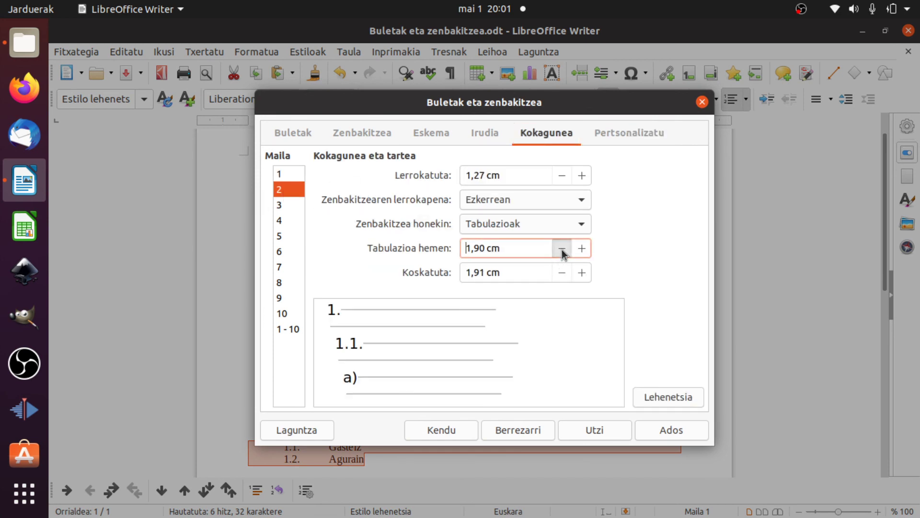
click(562, 248)
click(562, 248)
click(562, 249)
click(562, 249)
click(562, 248)
click(561, 248)
- Reduce the level 2 indent in small decrements, apply the position changes, and deselect the new list
click(563, 272)
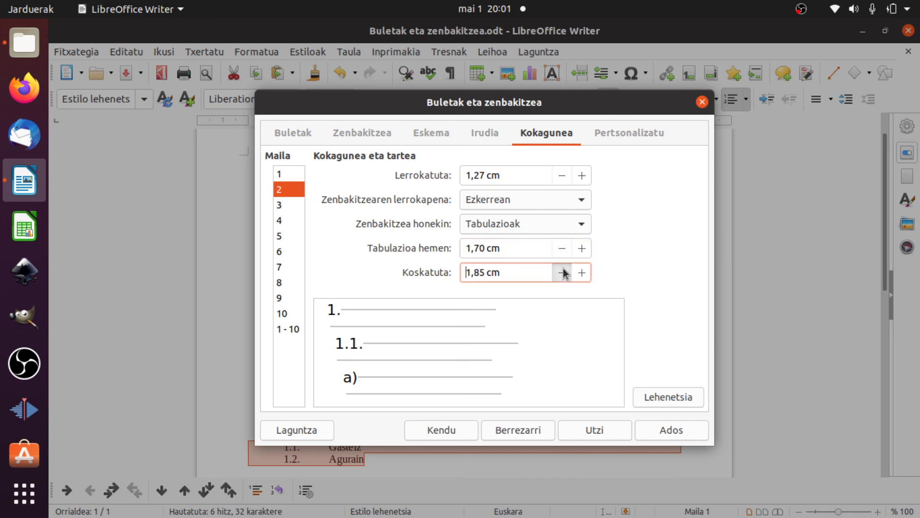
click(563, 273)
click(563, 272)
click(563, 273)
click(563, 272)
click(563, 272)
click(563, 272)
click(562, 272)
click(563, 272)
click(562, 272)
click(562, 272)
click(676, 432)
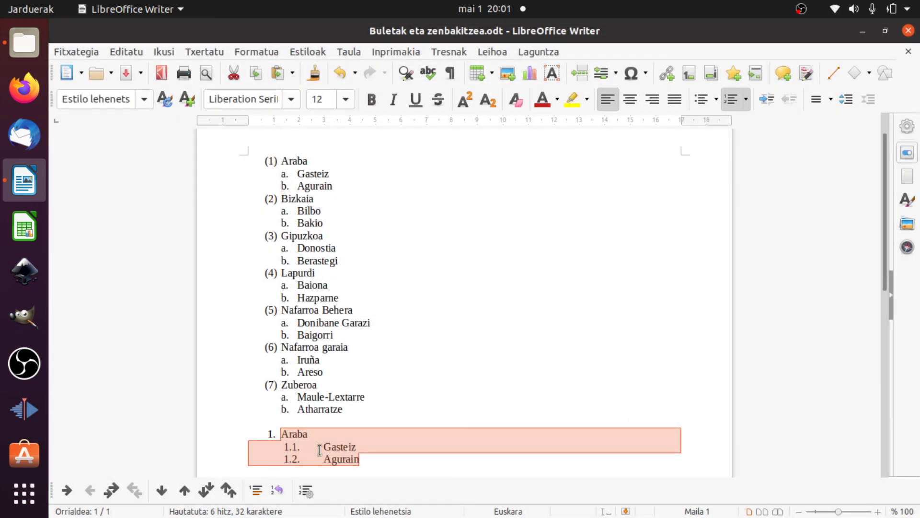
click(337, 458)
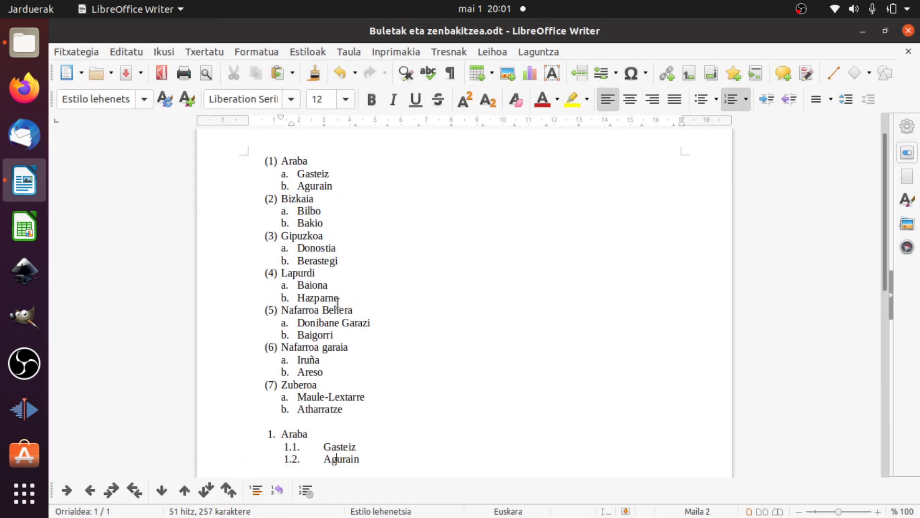